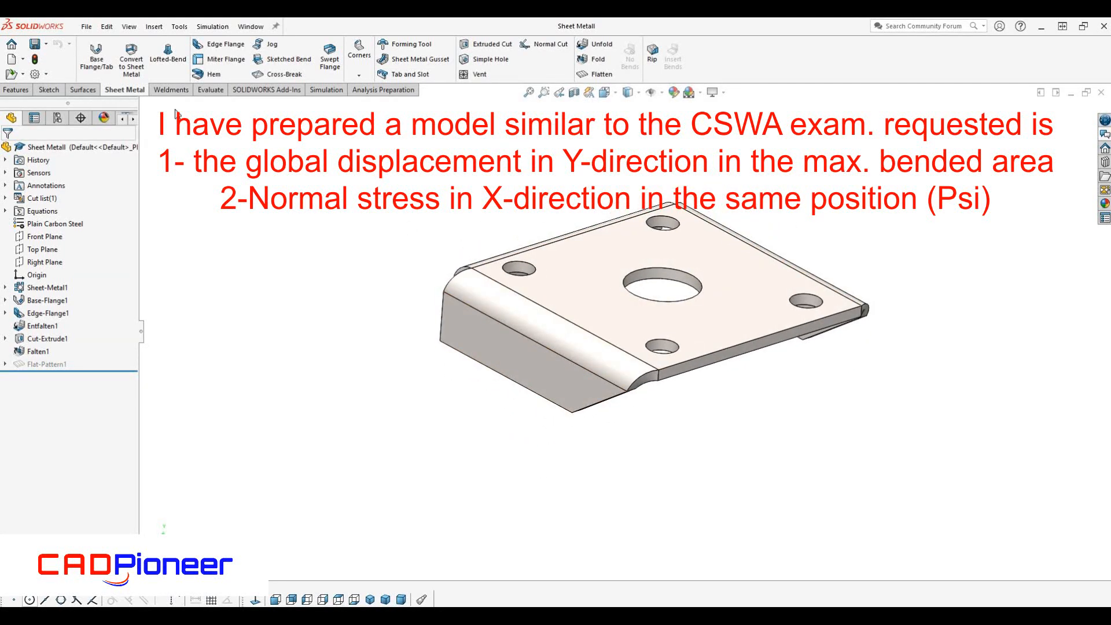
# - Create a new static simulation study for the sheet metal part
pyautogui.click(315, 92)
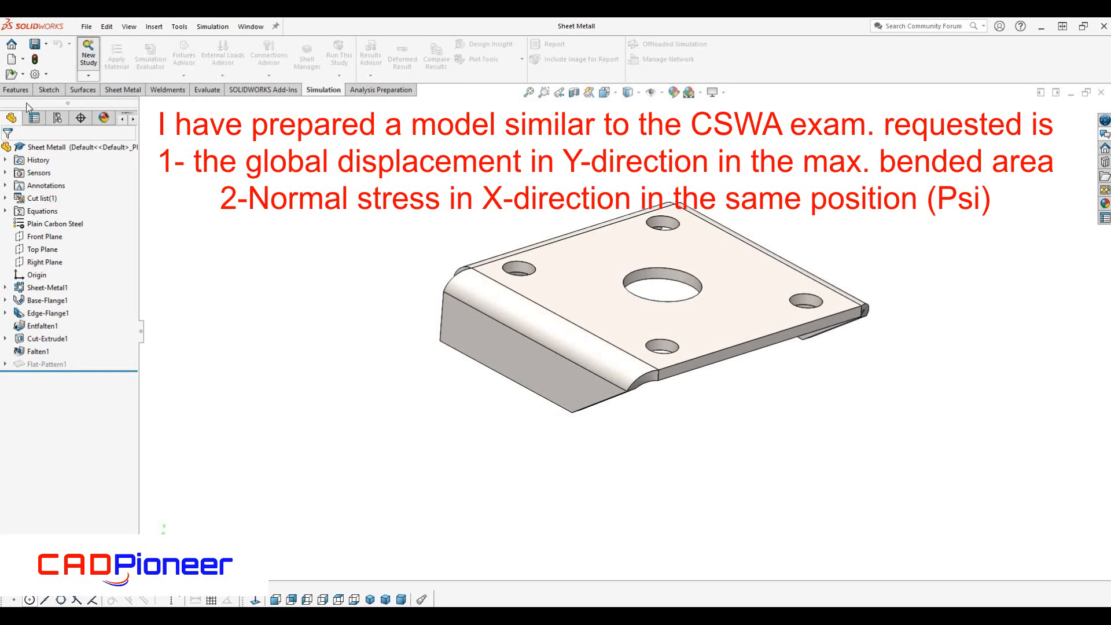
pyautogui.click(88, 55)
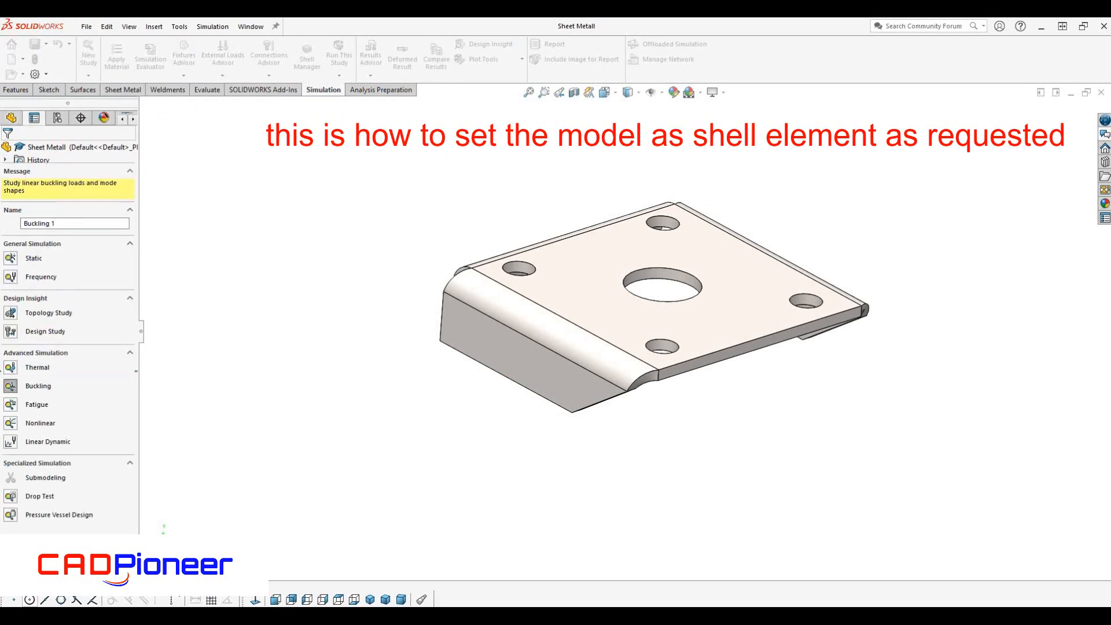
pyautogui.click(17, 259)
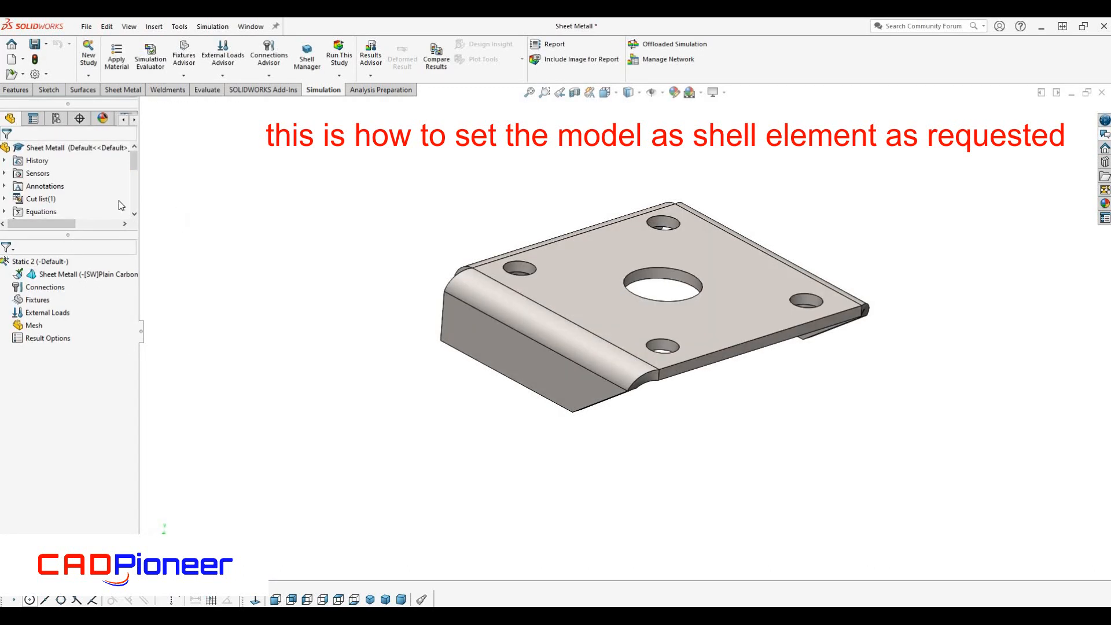
pyautogui.rightClick(59, 275)
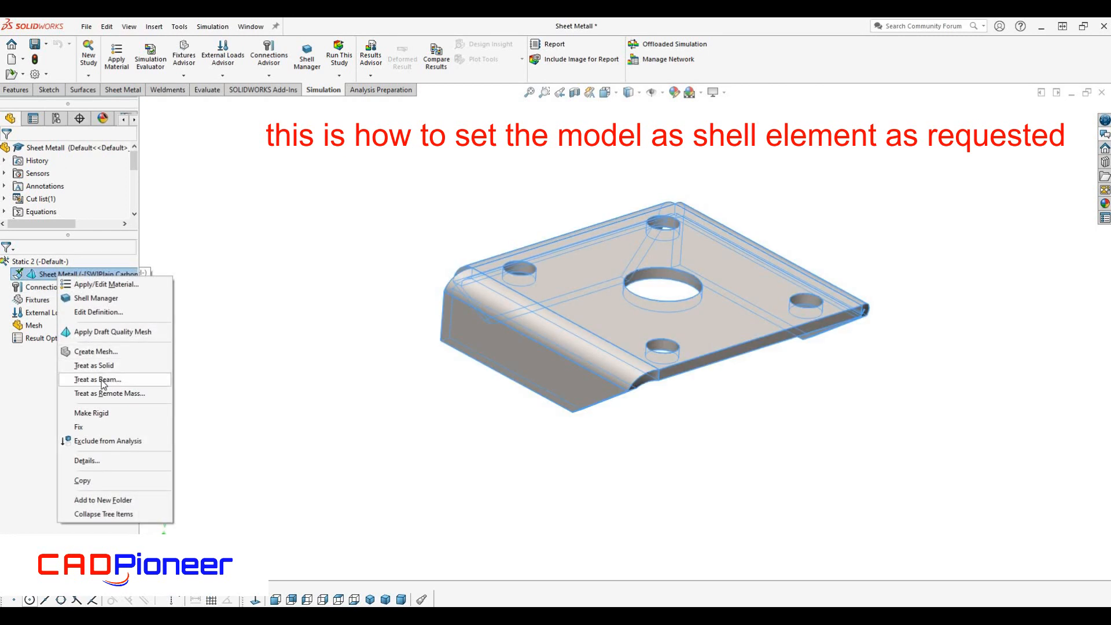
pyautogui.click(107, 380)
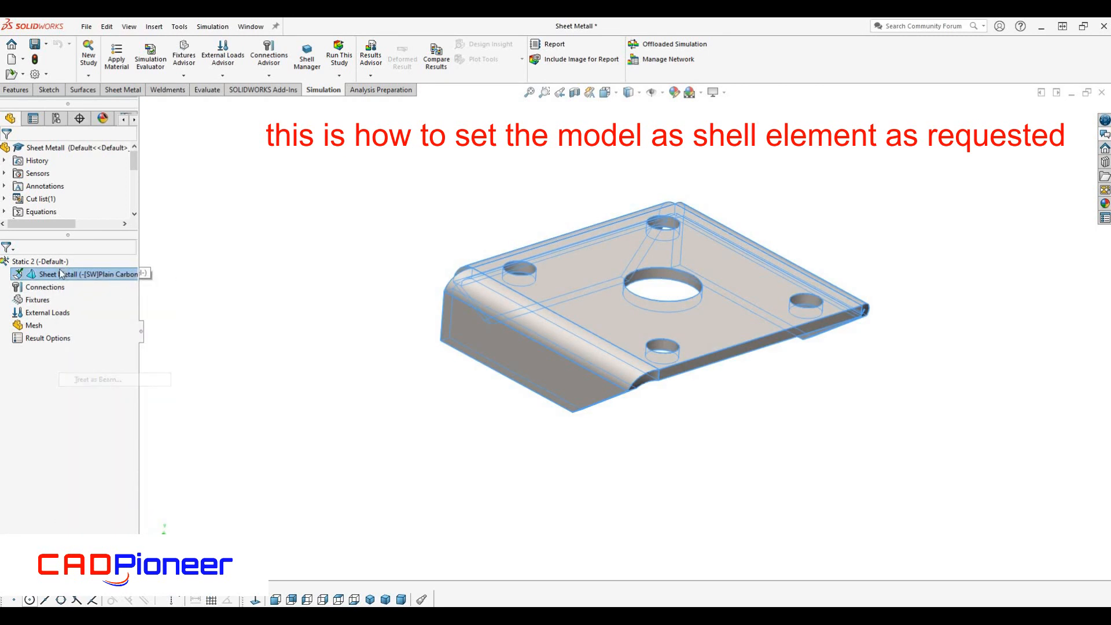
pyautogui.rightClick(60, 278)
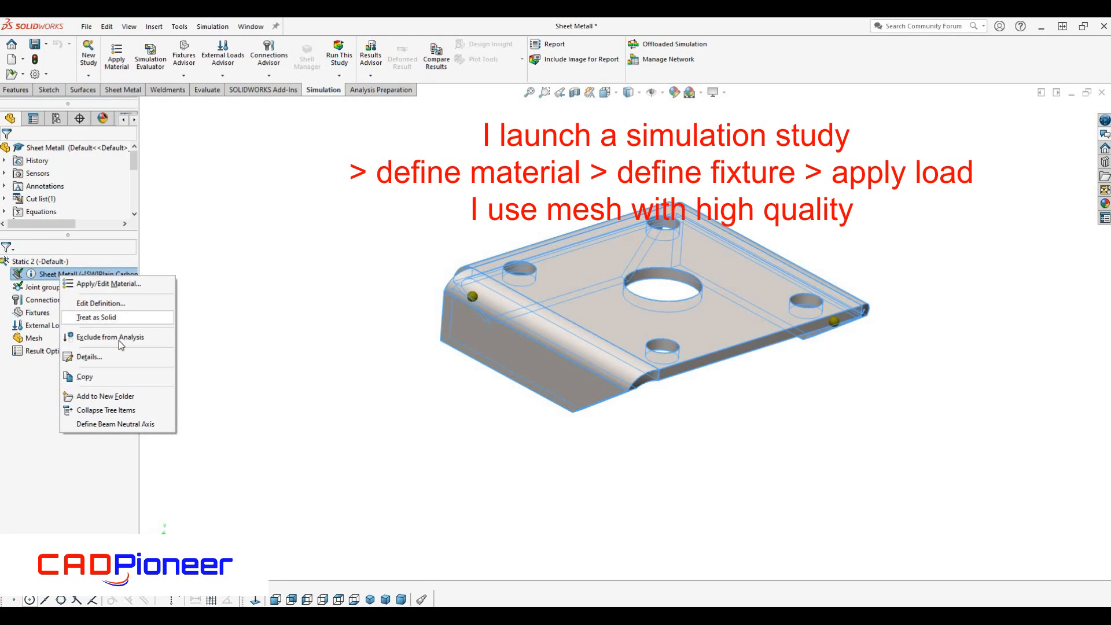
pyautogui.rightClick(46, 271)
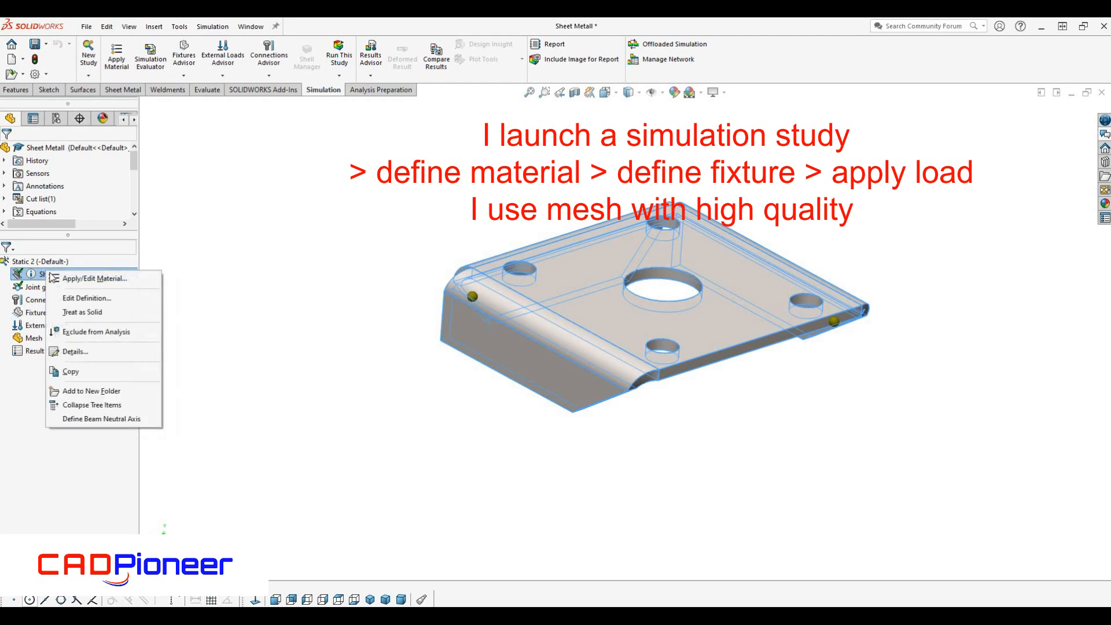
pyautogui.click(90, 313)
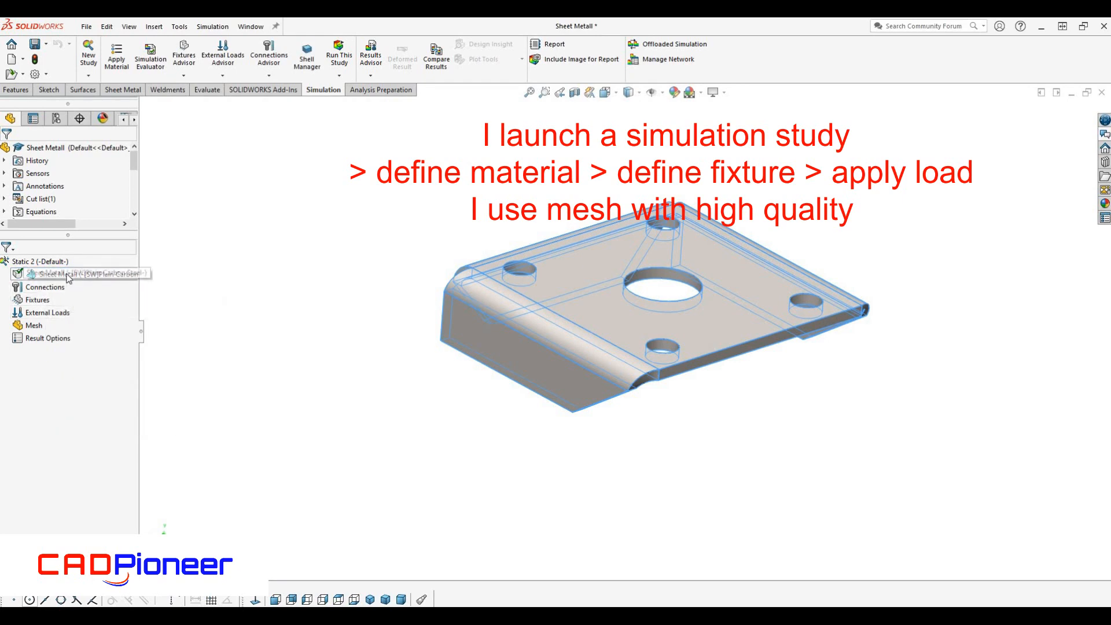
# - Set the part body to be treated as sheet metal in the static study
pyautogui.rightClick(68, 277)
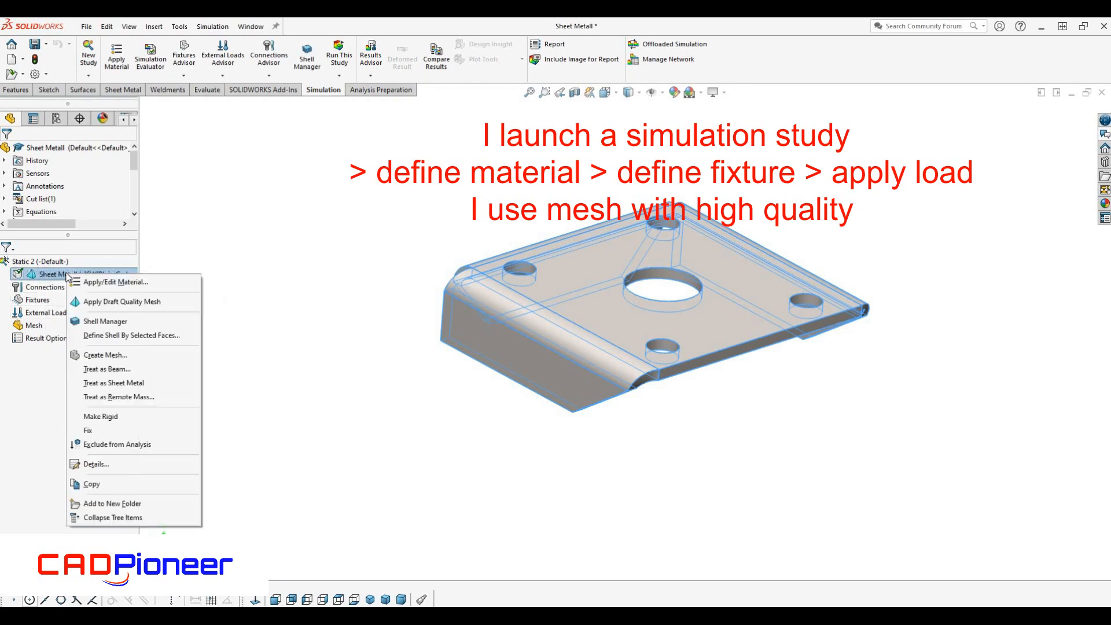
pyautogui.click(140, 383)
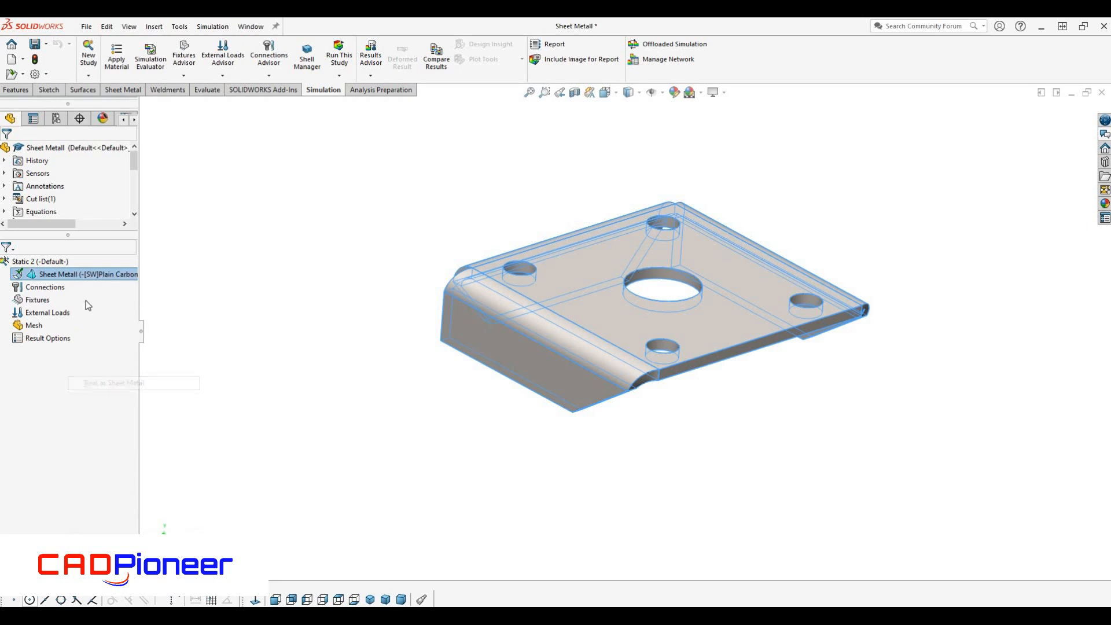
# - Apply an Immovable (No translation) fixture to the lower end faces of the three bent flanges
pyautogui.rightClick(48, 301)
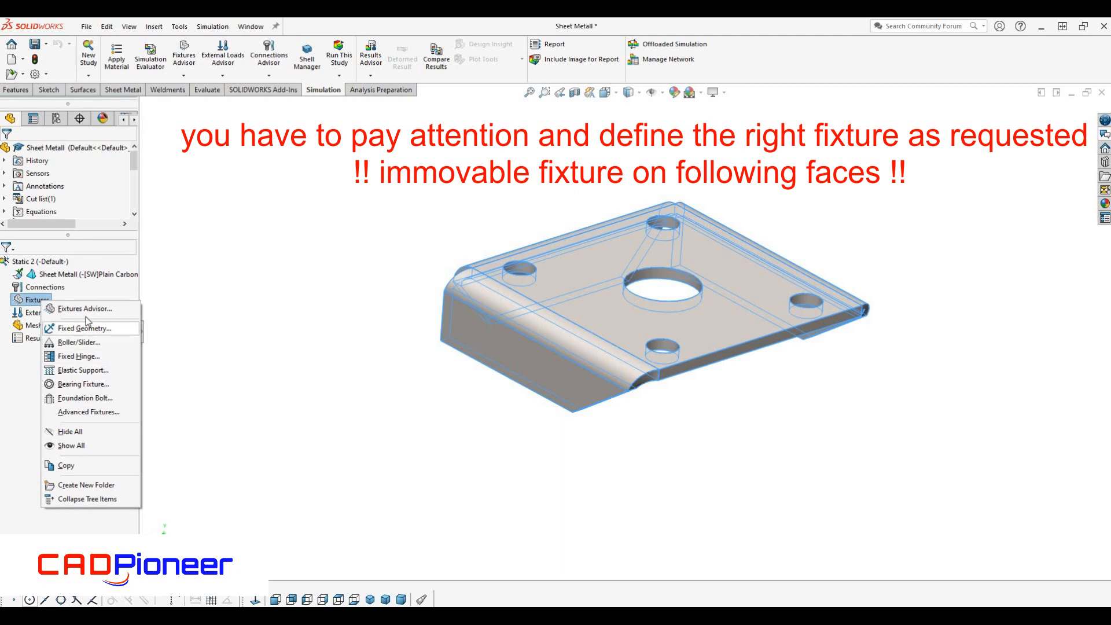
pyautogui.click(67, 329)
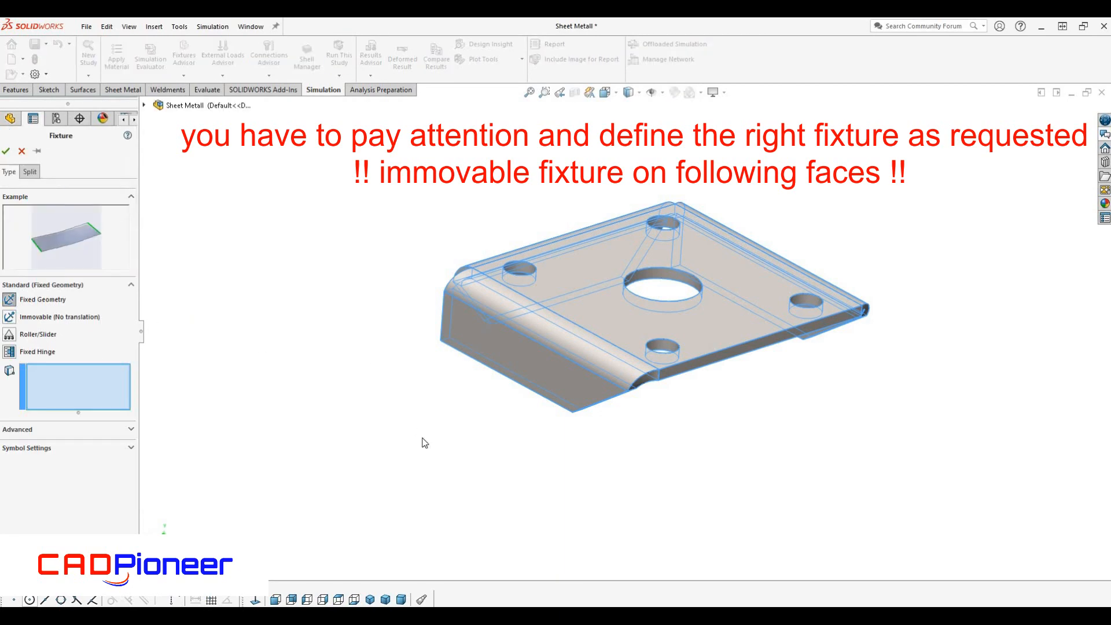
pyautogui.moveTo(467, 256); pyautogui.dragTo(641, 174, button='middle')
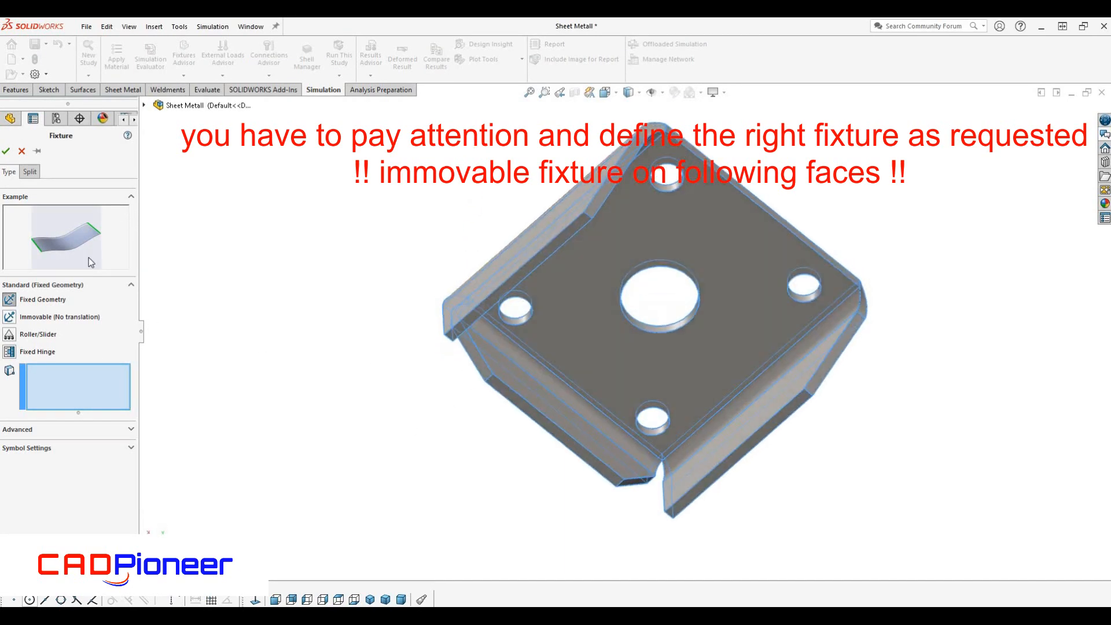
pyautogui.click(506, 286)
pyautogui.click(533, 413)
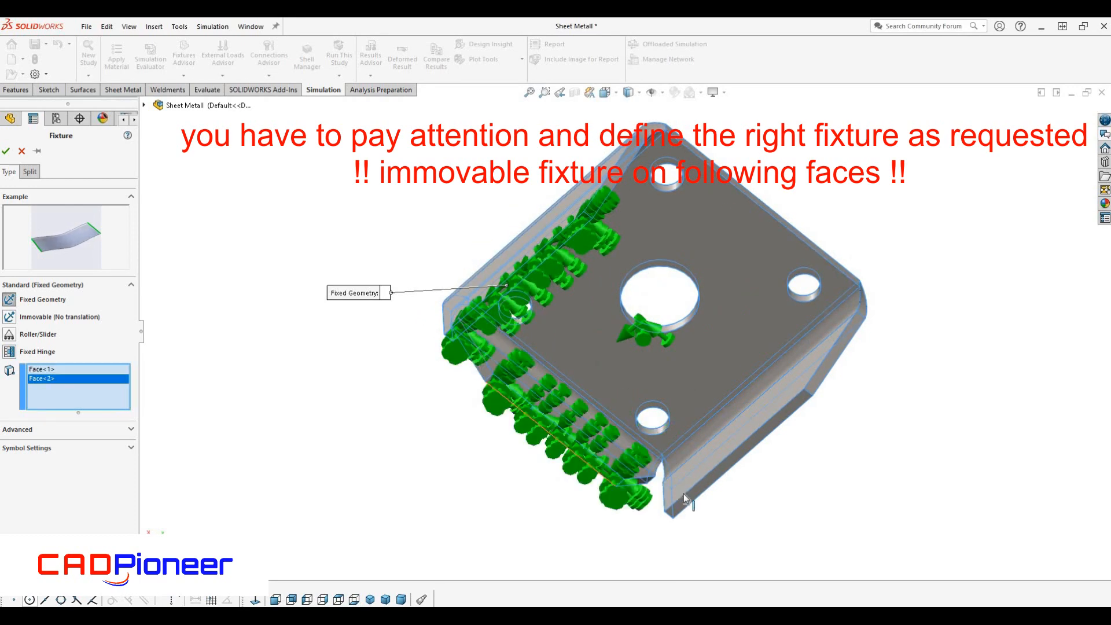
pyautogui.click(687, 499)
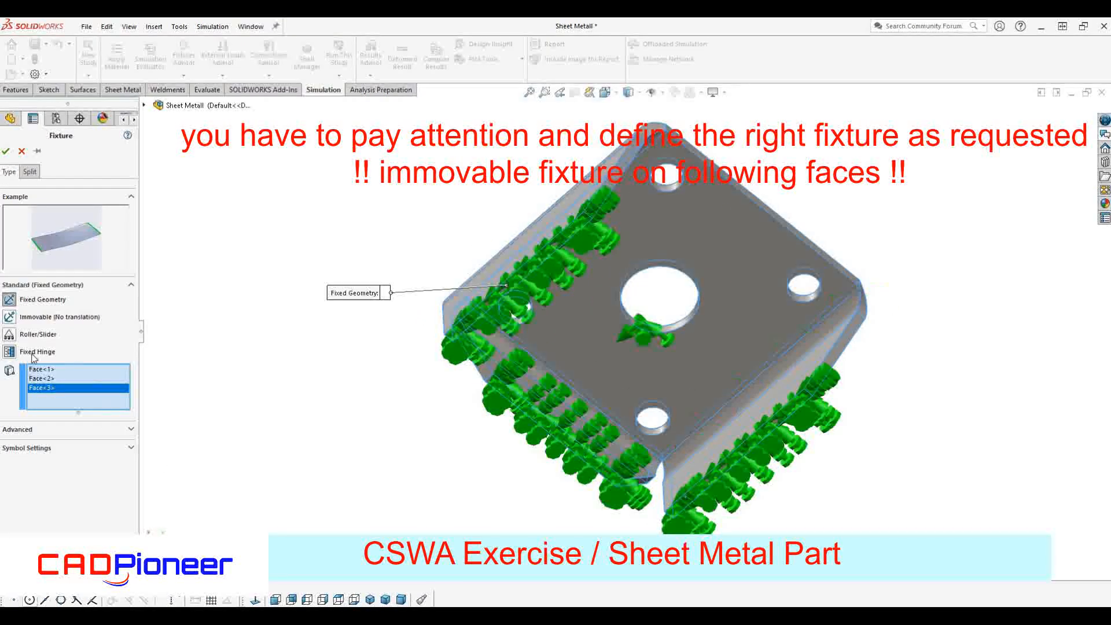
pyautogui.click(12, 317)
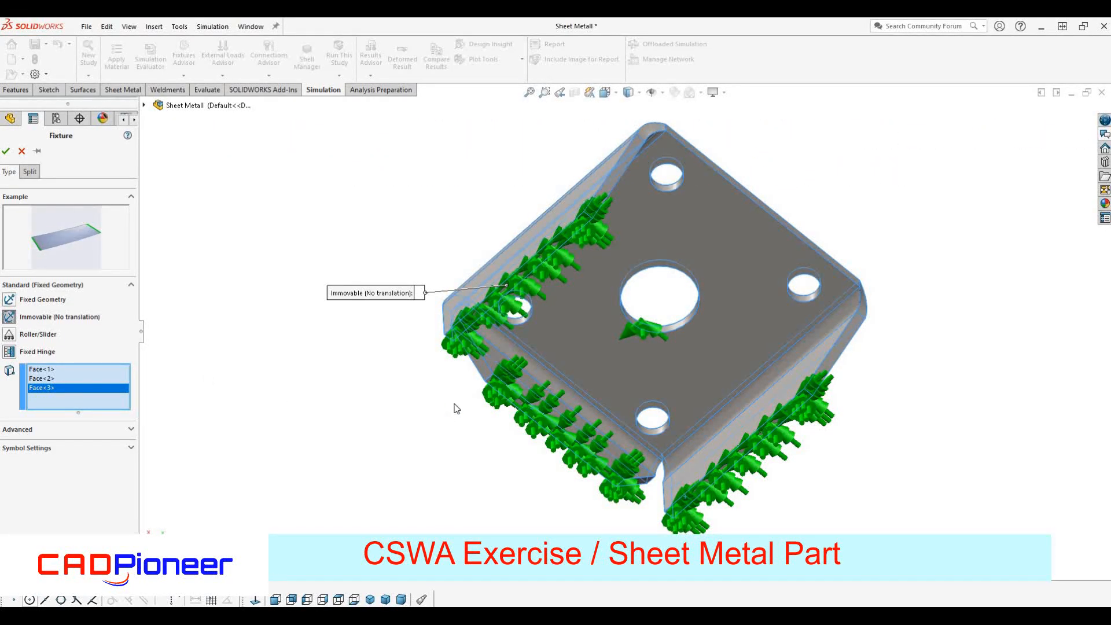
pyautogui.moveTo(457, 450); pyautogui.dragTo(457, 471, button='middle')
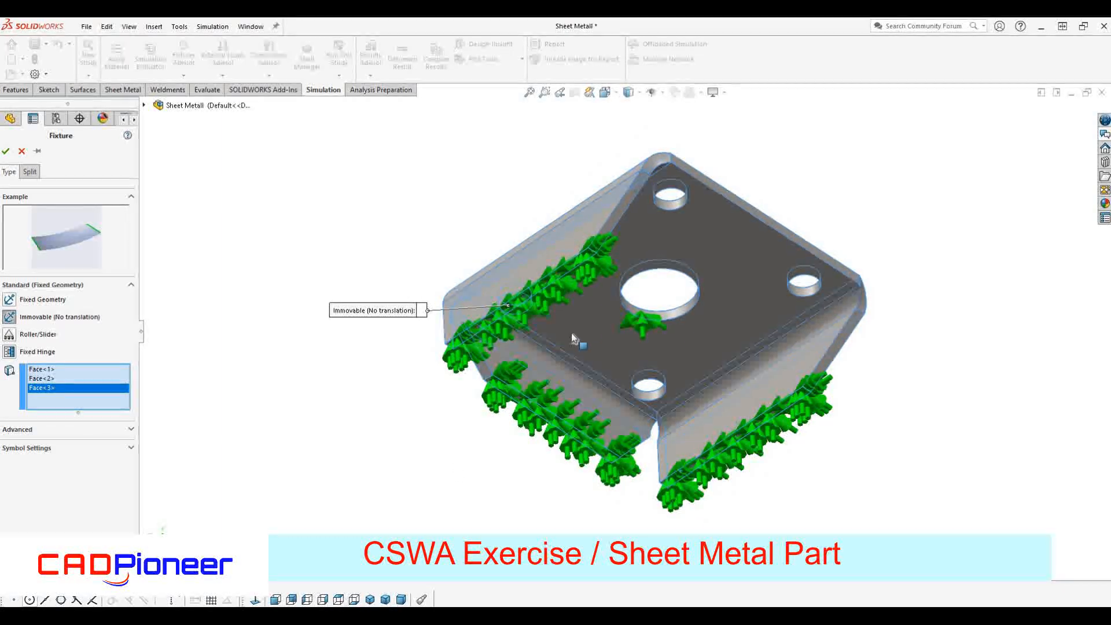
pyautogui.moveTo(584, 368); pyautogui.dragTo(602, 463, button='middle')
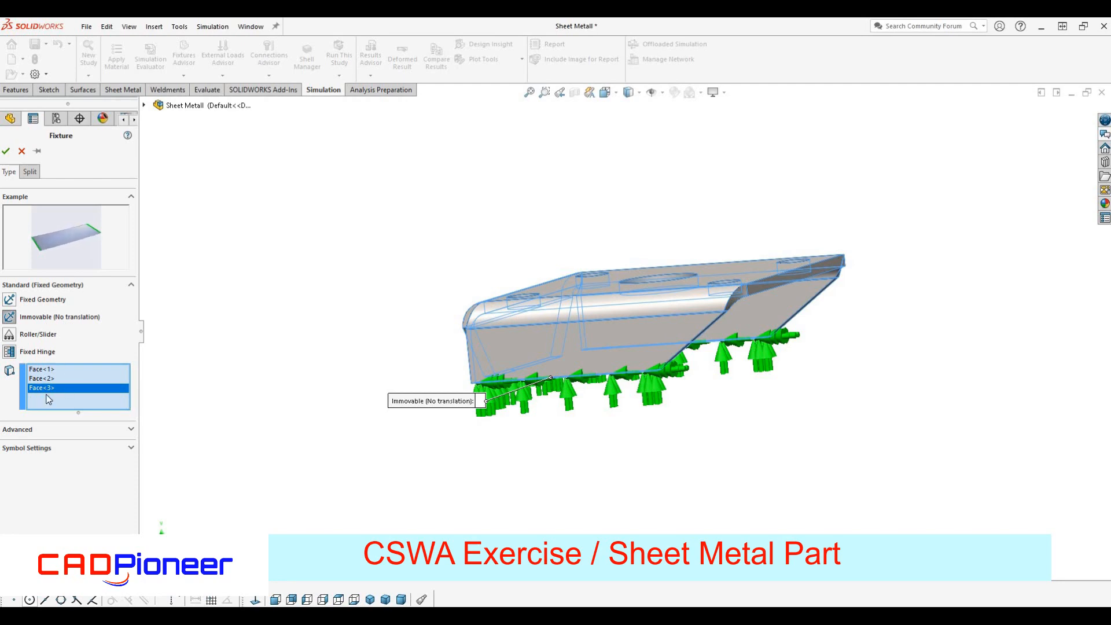
pyautogui.click(6, 153)
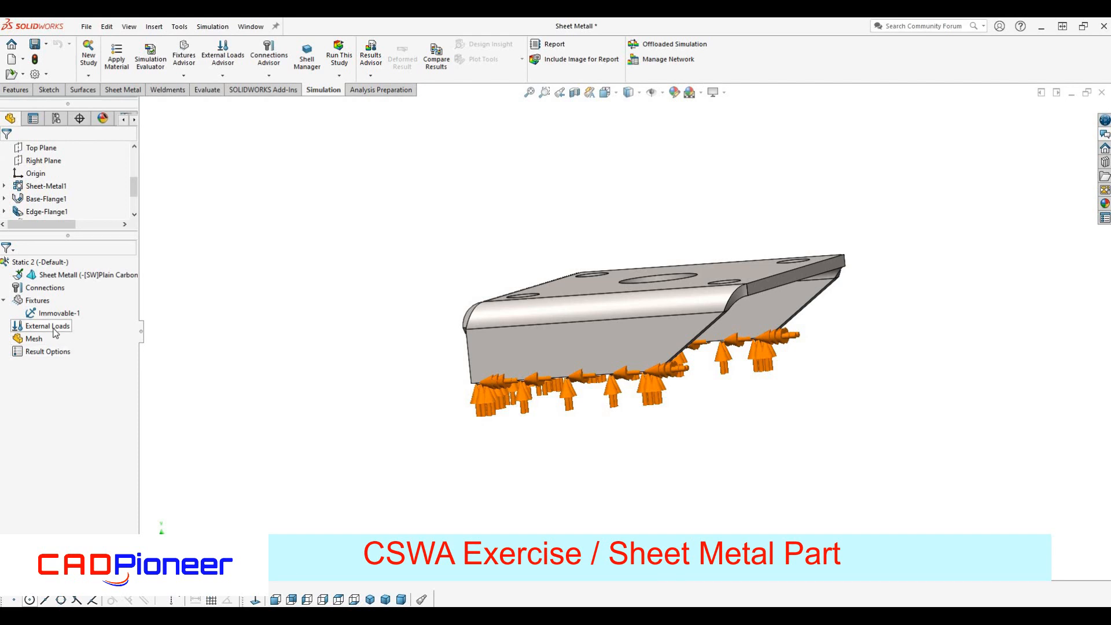
# - Add an external force load normal to the plate's flat top face
pyautogui.click(55, 329)
pyautogui.rightClick(71, 330)
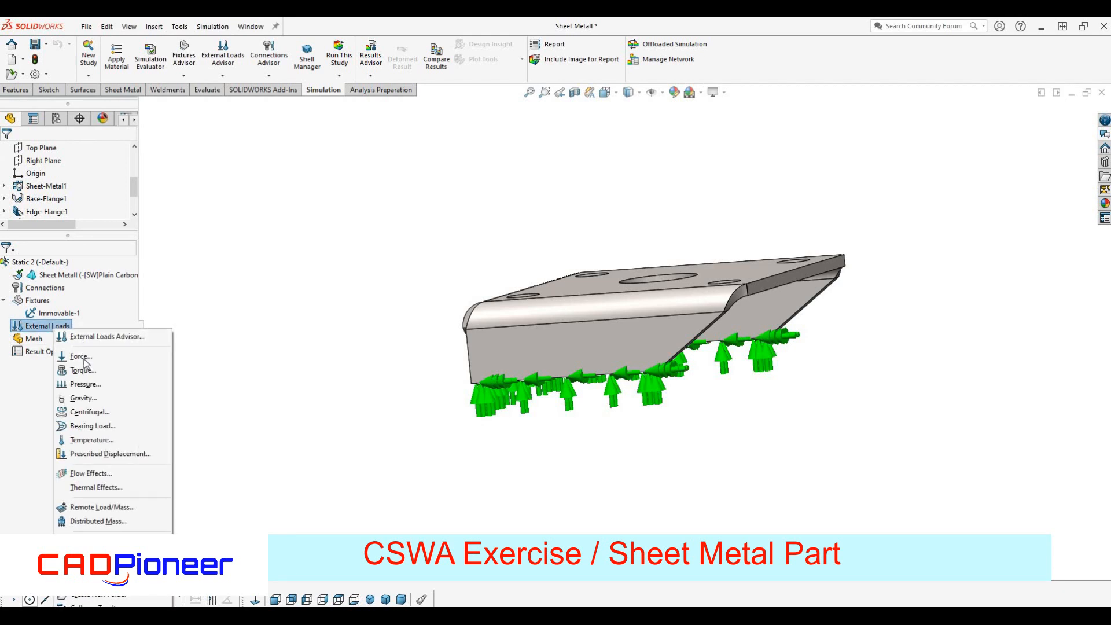
pyautogui.click(81, 356)
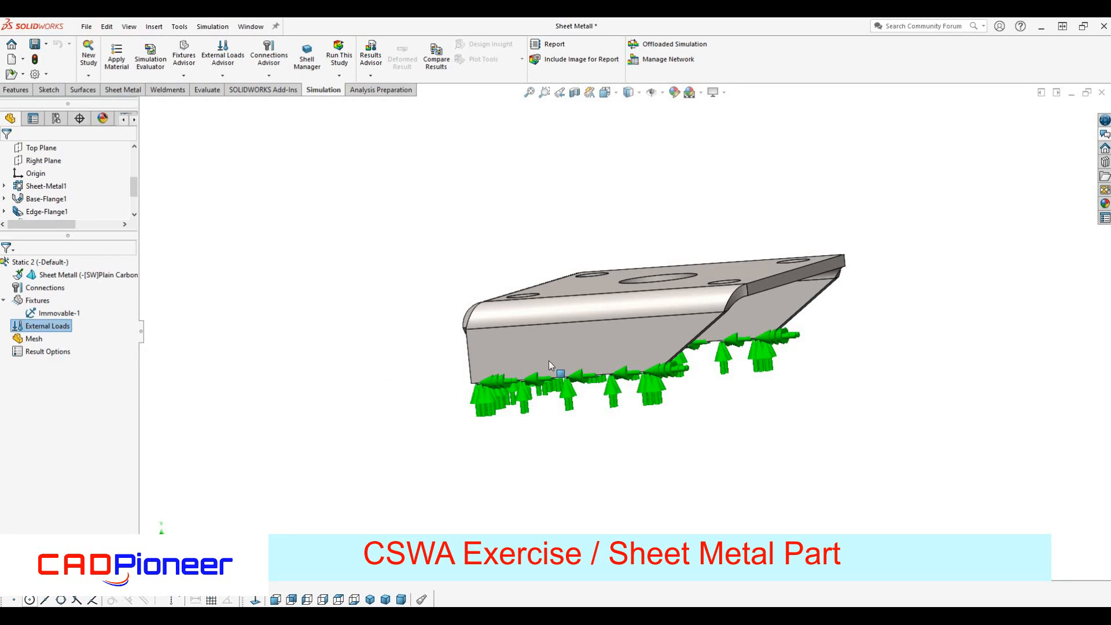
pyautogui.moveTo(592, 347); pyautogui.dragTo(614, 331, button='middle')
pyautogui.click(609, 328)
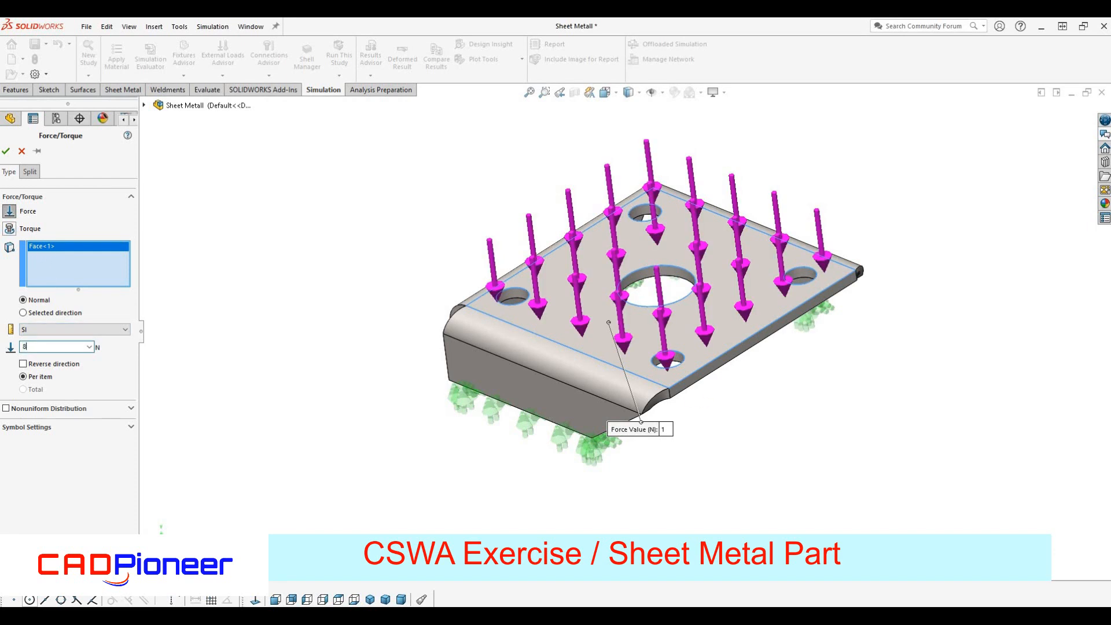
# - Set the force units to English (IPS) and the force value to 8000 lbf, and accept the load
pyautogui.click(116, 336)
pyautogui.click(87, 347)
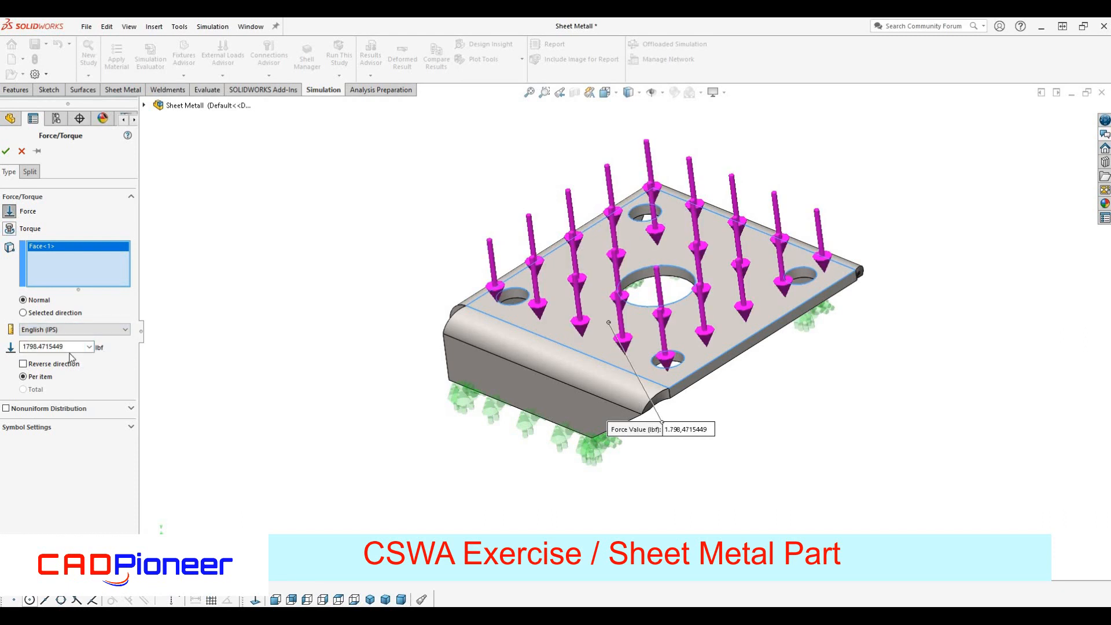
pyautogui.doubleClick(62, 347)
pyautogui.write('8000')
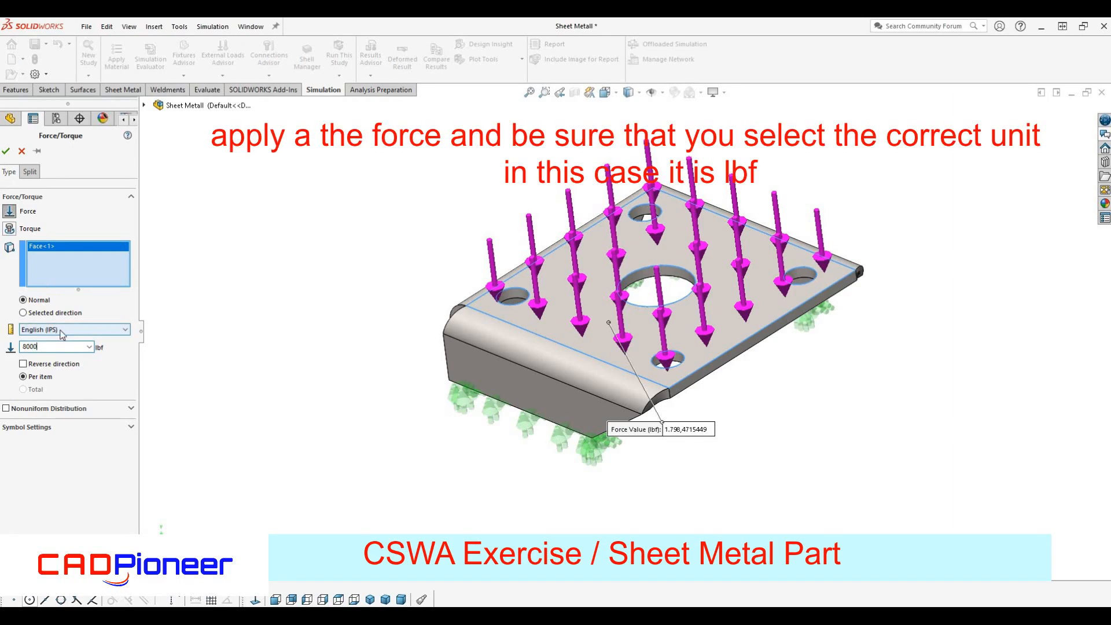
pyautogui.press('Return')
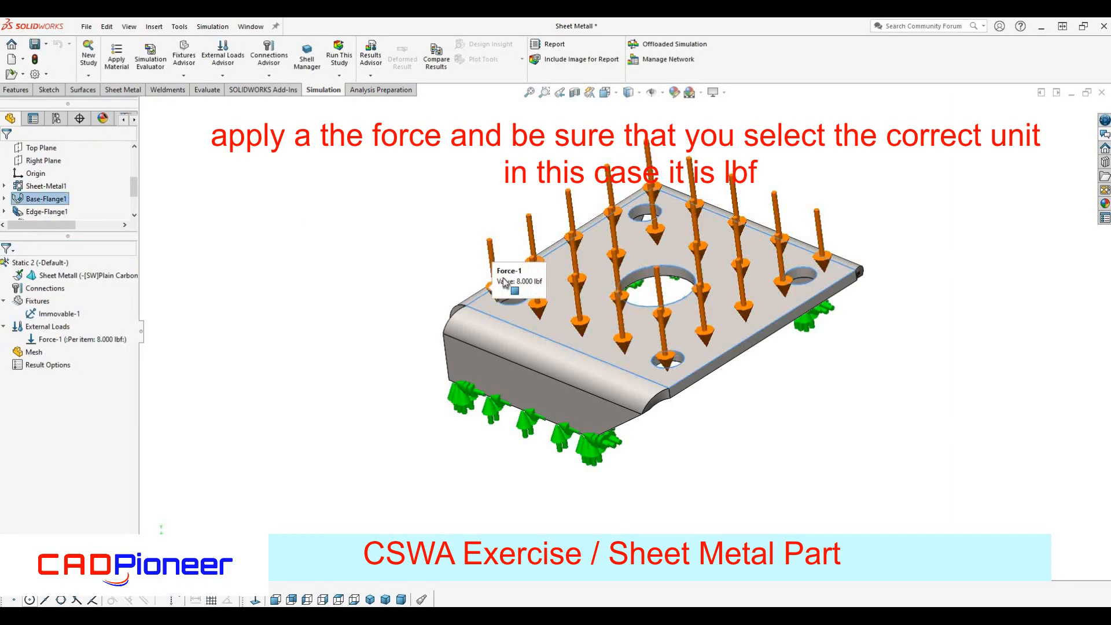
# - Create a mesh for the study with mesh parameters enabled, using the standard mesh at its default density and size
pyautogui.scroll(-2, 509, 283)
pyautogui.scroll(3, 519, 318)
pyautogui.moveTo(522, 281); pyautogui.dragTo(524, 317, button='middle')
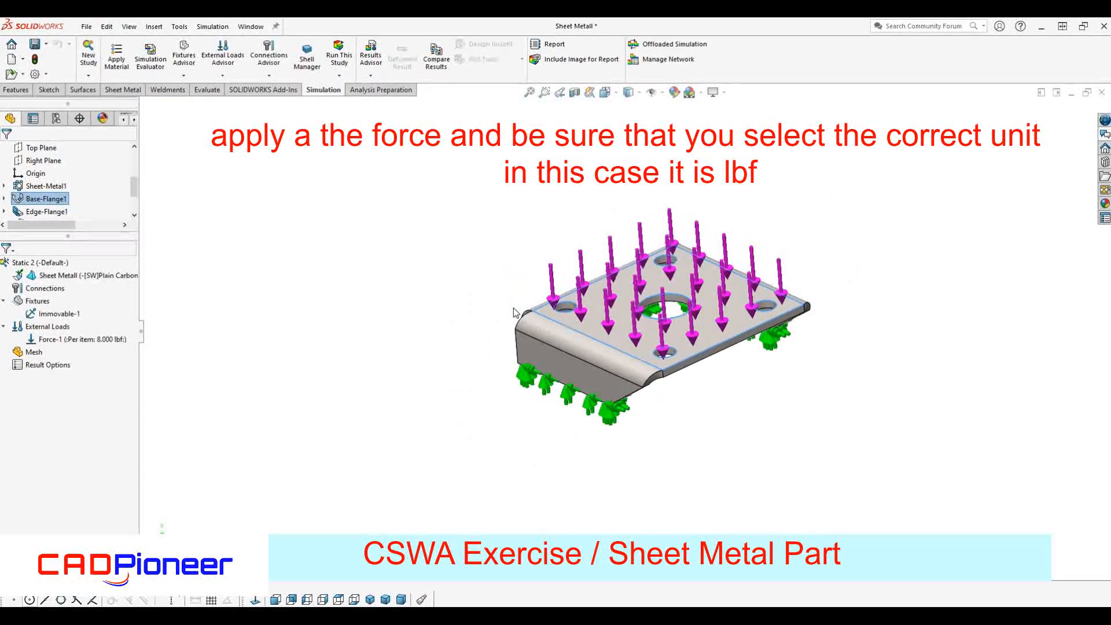
pyautogui.click(32, 353)
pyautogui.rightClick(32, 356)
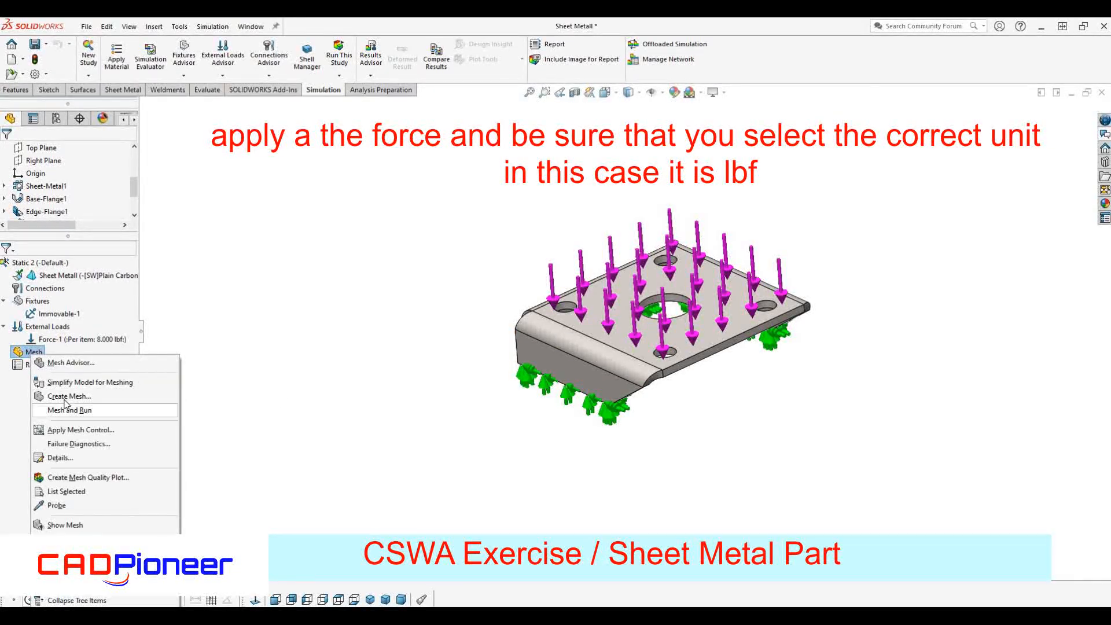
pyautogui.click(66, 396)
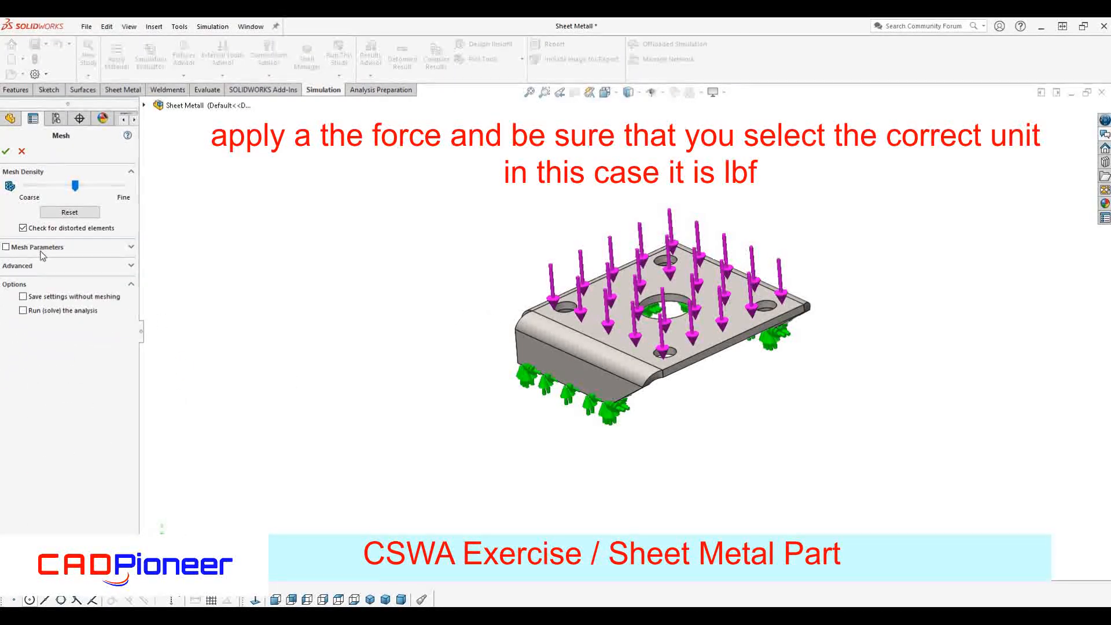
pyautogui.click(39, 249)
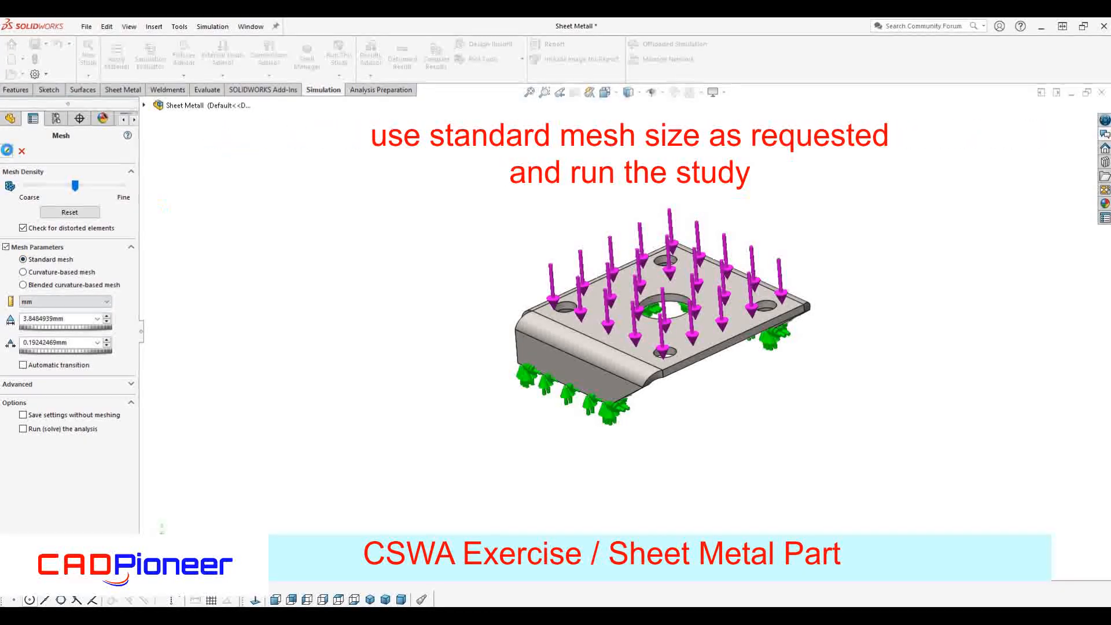
pyautogui.press('Return')
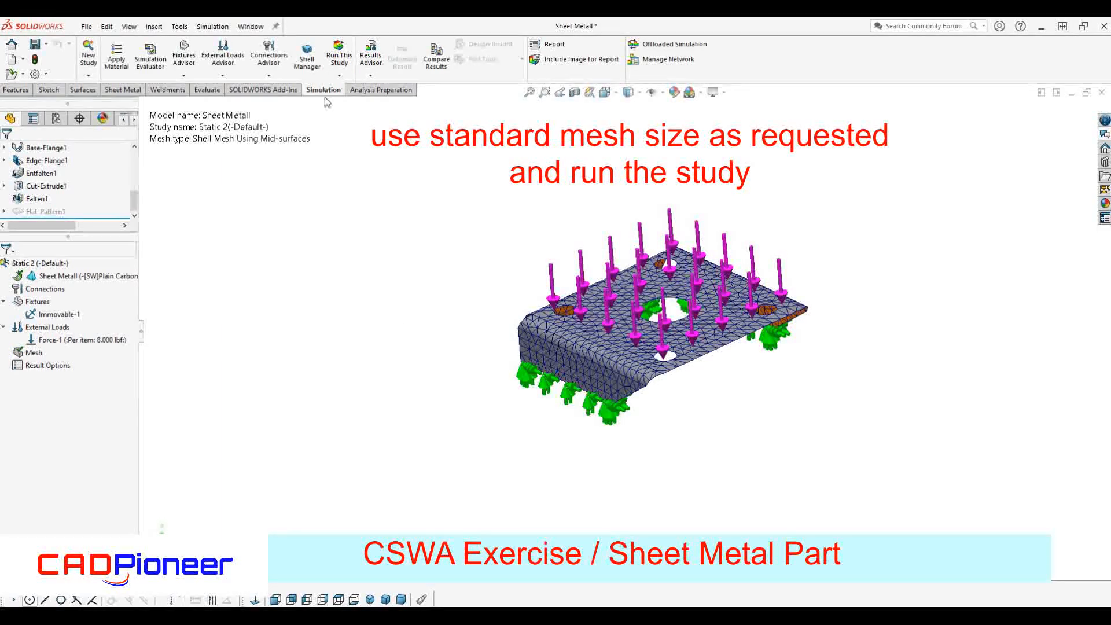
# - Run the static study and display the resultant displacement plot
pyautogui.click(339, 55)
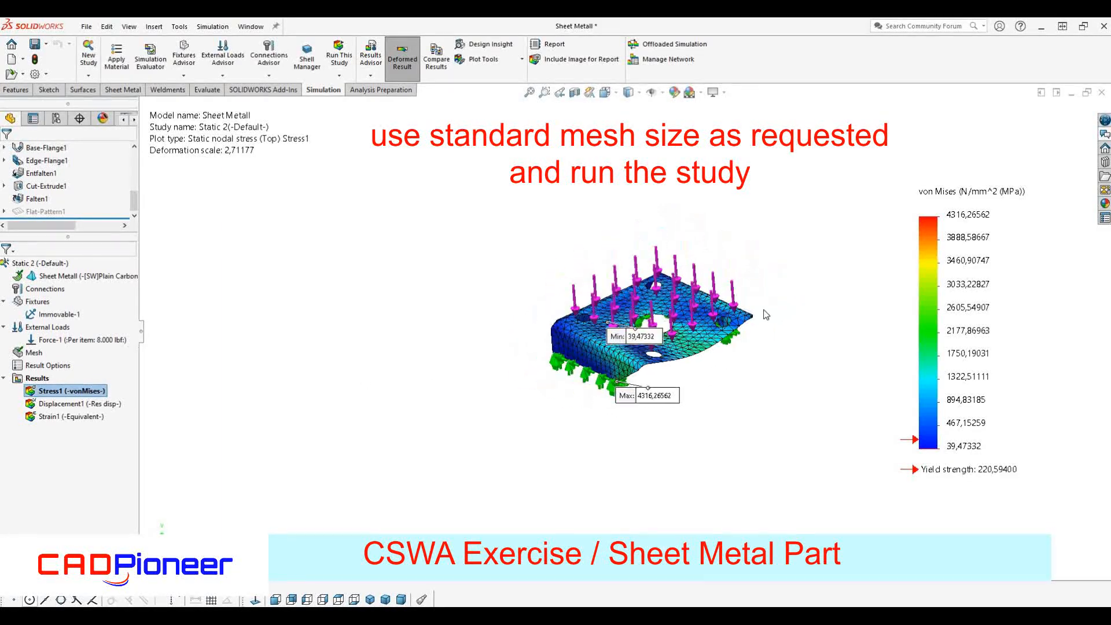
pyautogui.scroll(-2, 766, 315)
pyautogui.scroll(-1, 765, 316)
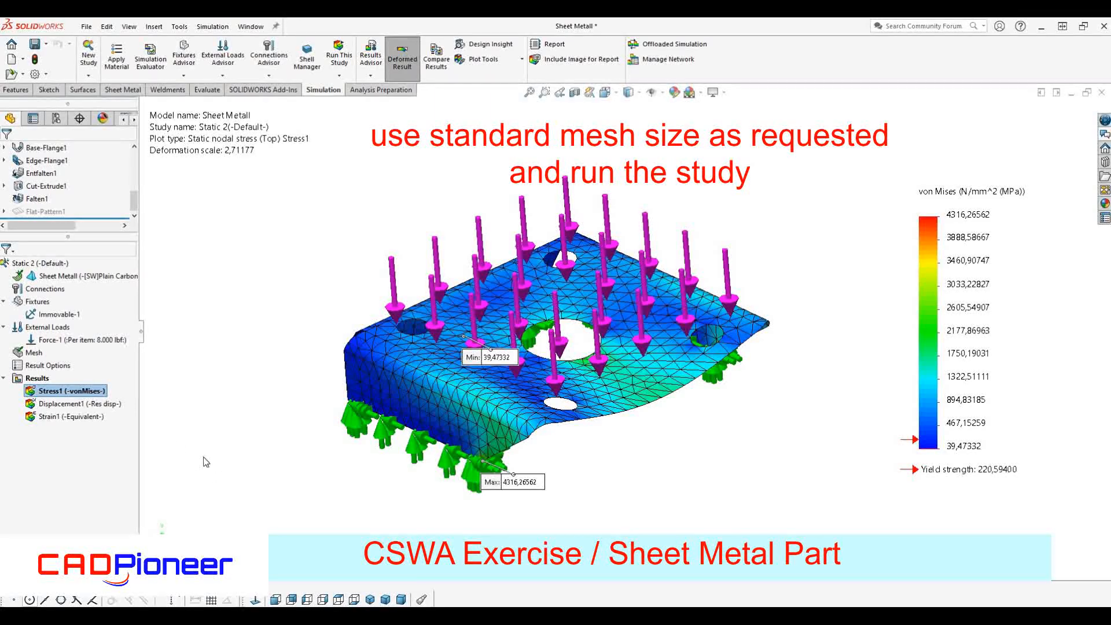
pyautogui.click(101, 407)
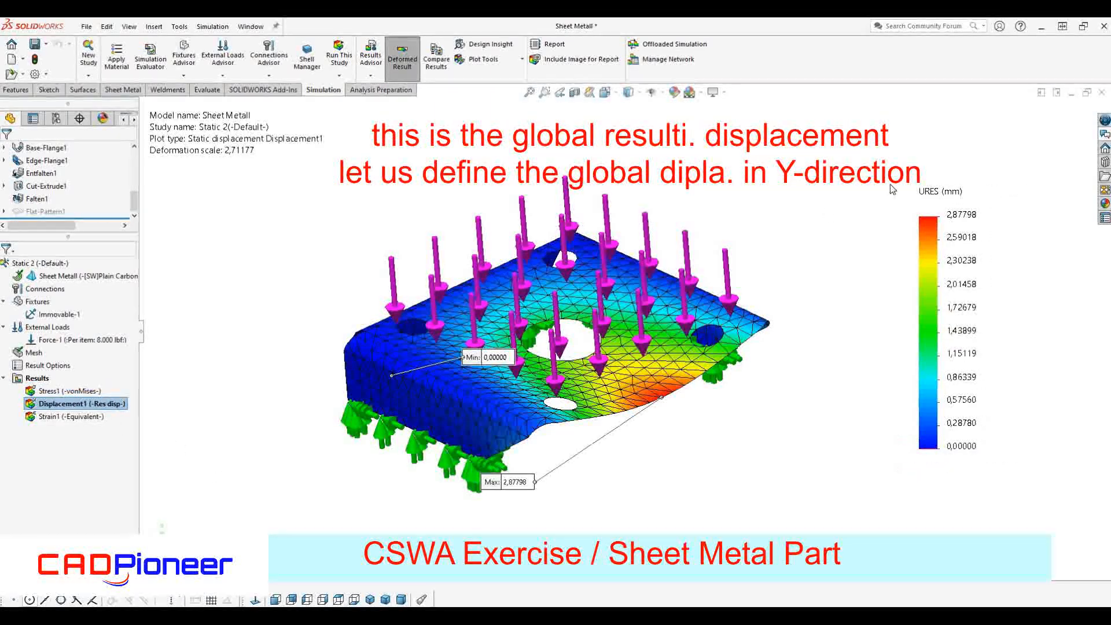
# - Create a displacement plot of the UY: Y Displacement component in mm
pyautogui.rightClick(38, 378)
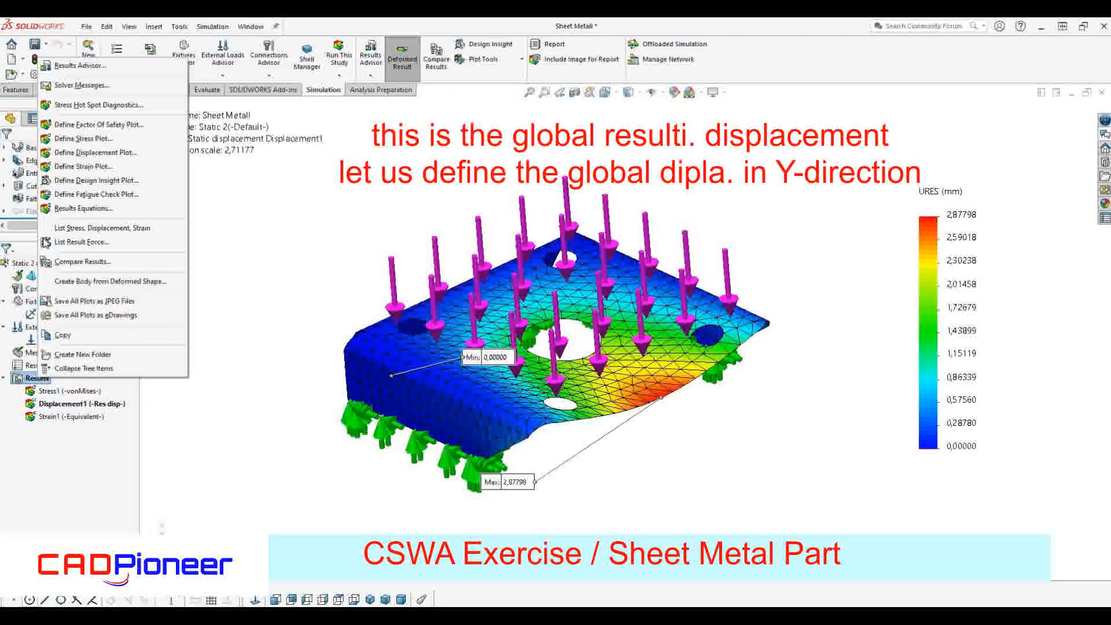
pyautogui.click(78, 156)
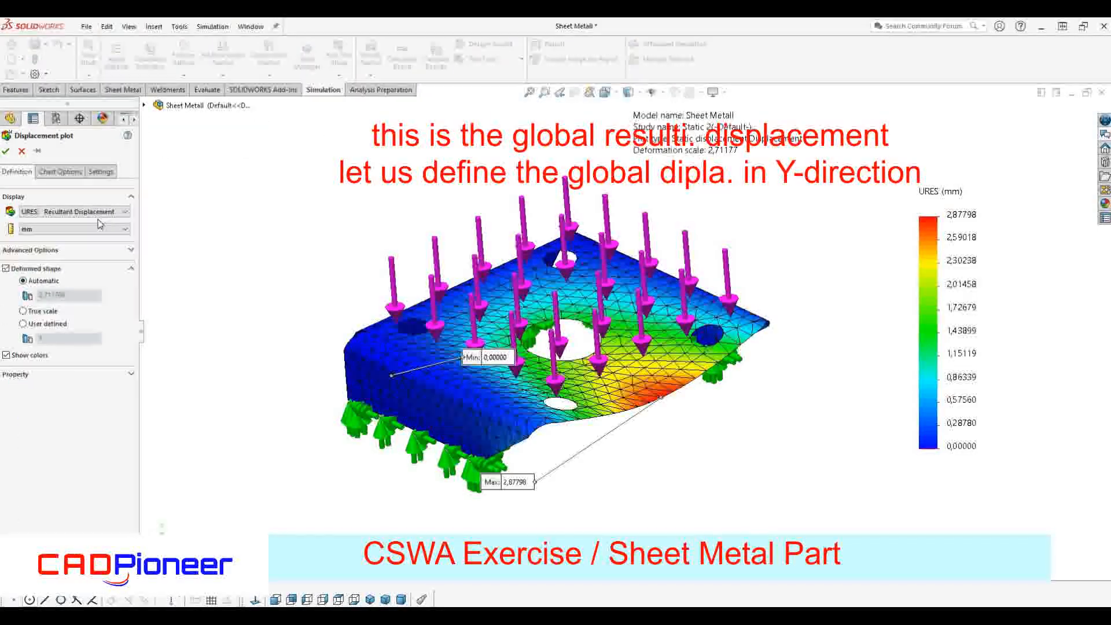
pyautogui.click(96, 213)
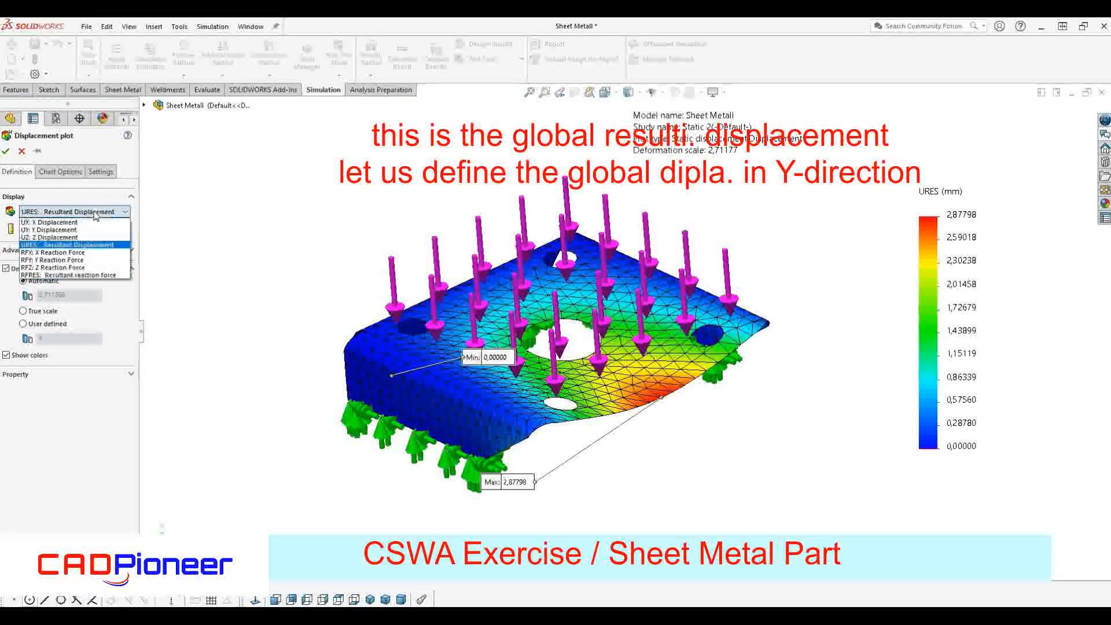
pyautogui.click(60, 230)
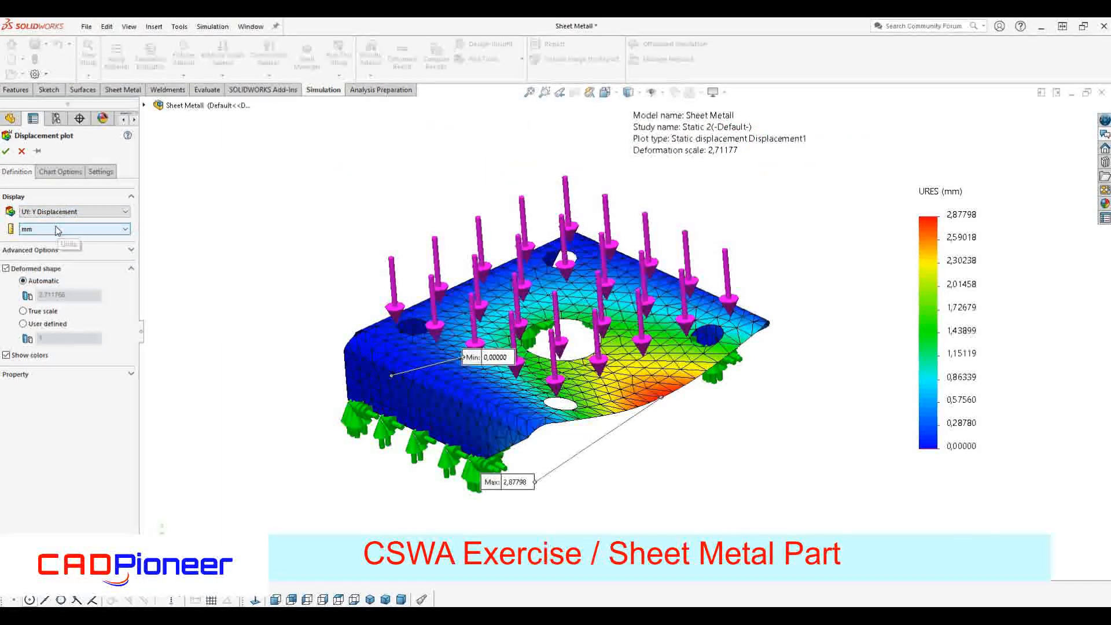
pyautogui.click(7, 151)
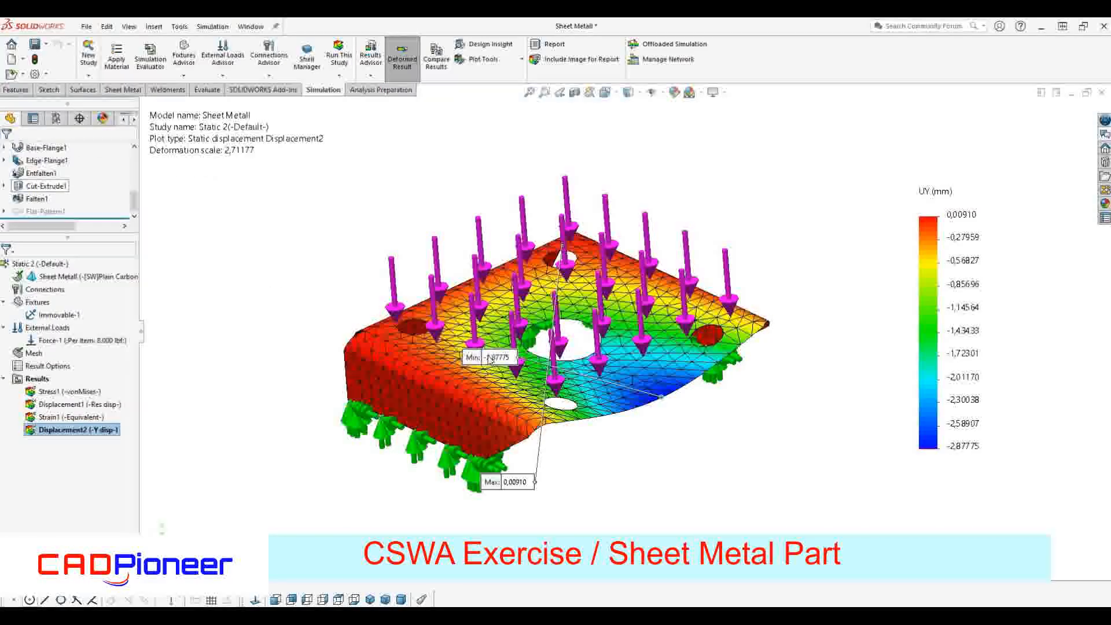
# - Move the minimum and maximum labels clear of the part and probe the node of greatest downward Y displacement on the plate's free edge
pyautogui.moveTo(676, 433); pyautogui.dragTo(691, 441)
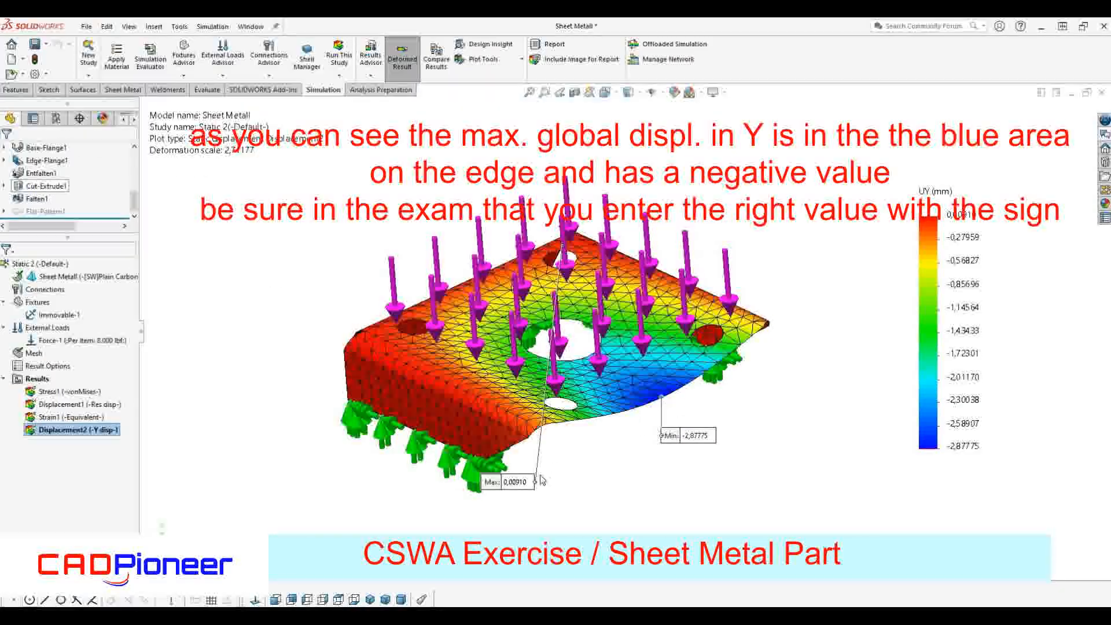
pyautogui.moveTo(521, 481); pyautogui.dragTo(588, 276)
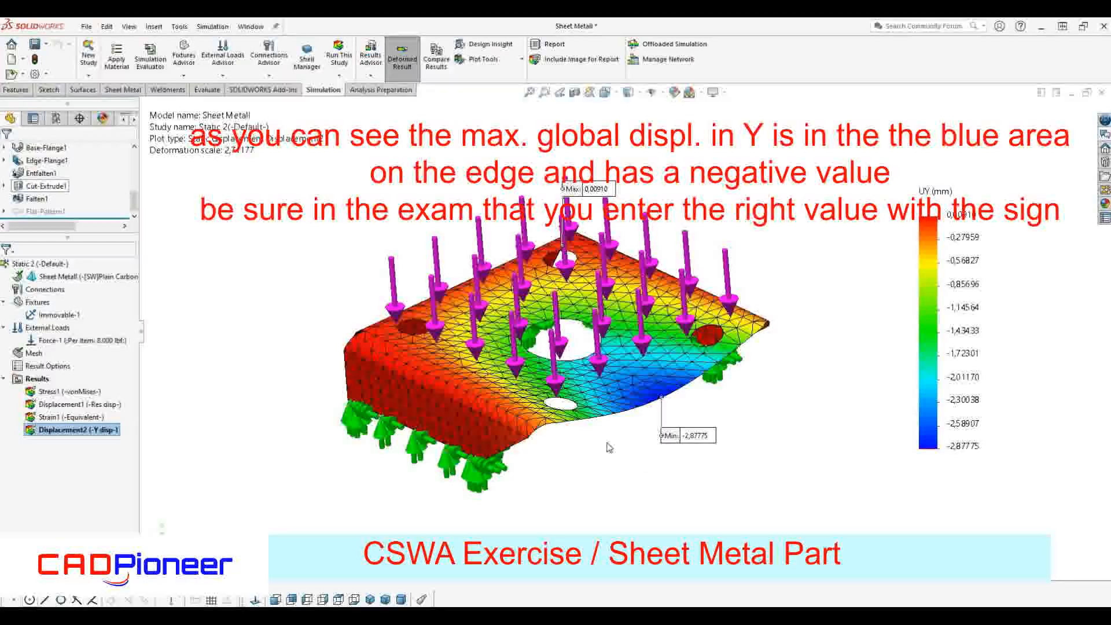
pyautogui.moveTo(583, 428); pyautogui.dragTo(602, 425, button='middle')
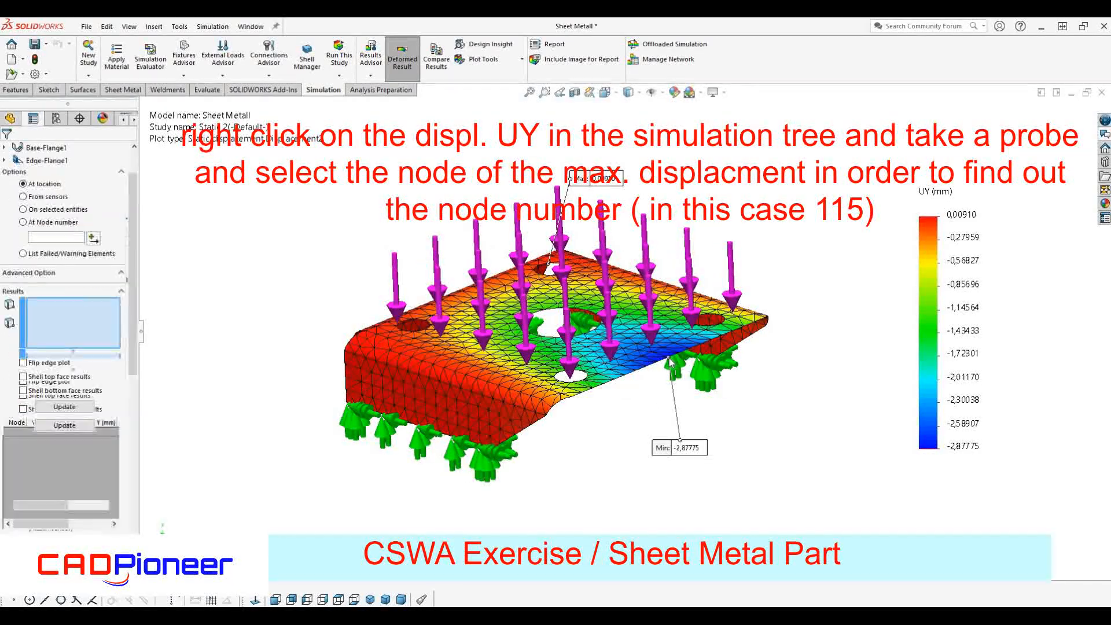
pyautogui.click(669, 359)
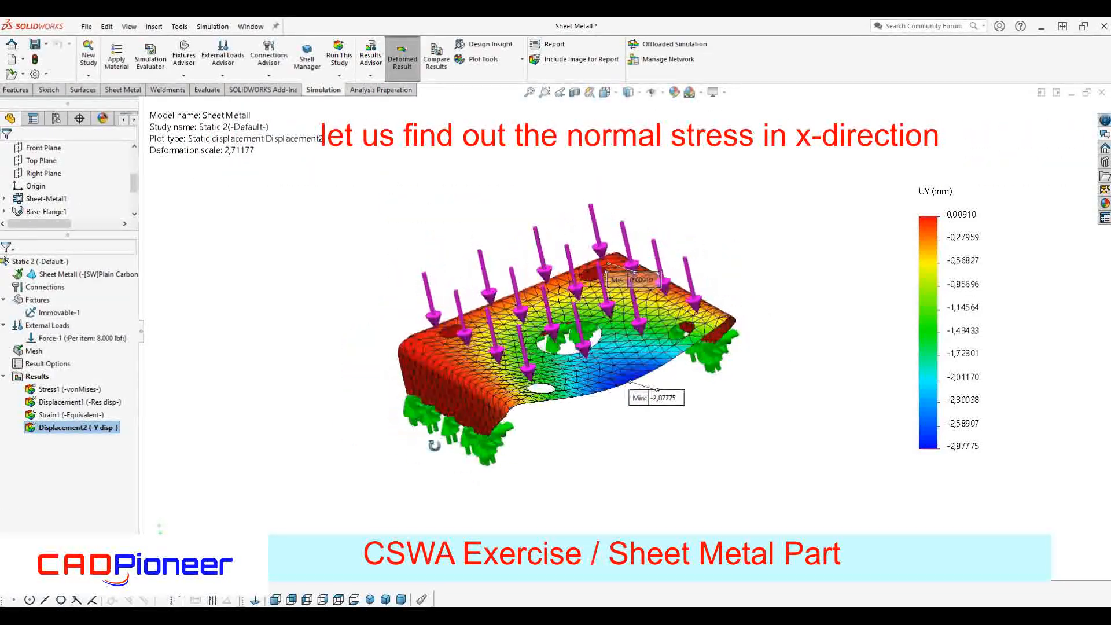
# - Create a stress plot of SX: X Normal Stress in N/mm^2 (MPa) using the Bending shell component
pyautogui.rightClick(45, 378)
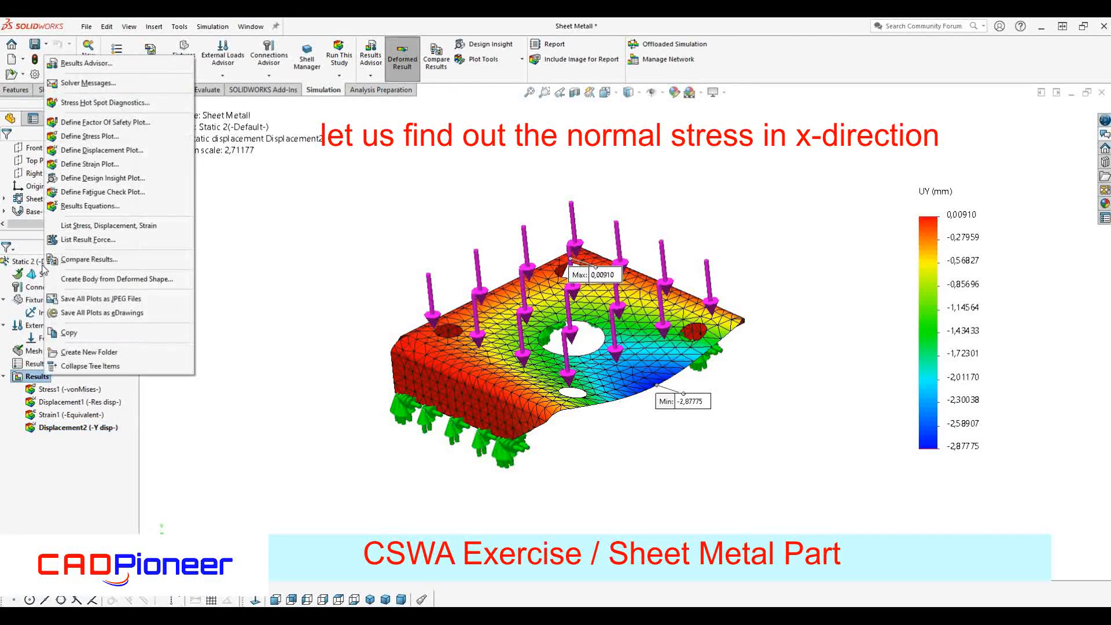
pyautogui.click(88, 139)
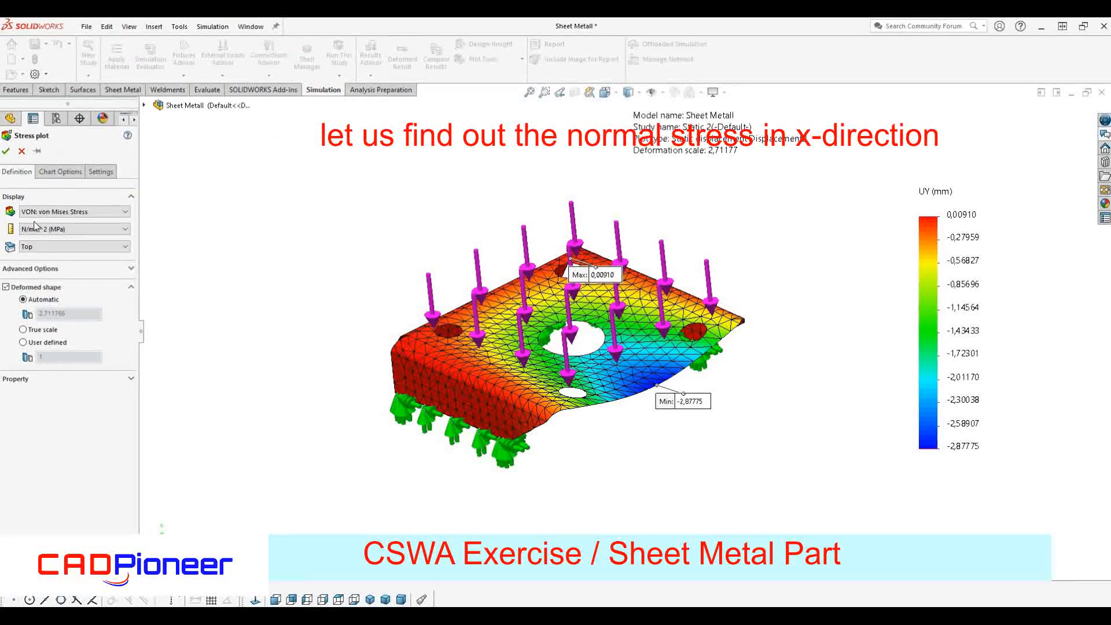
pyautogui.click(39, 212)
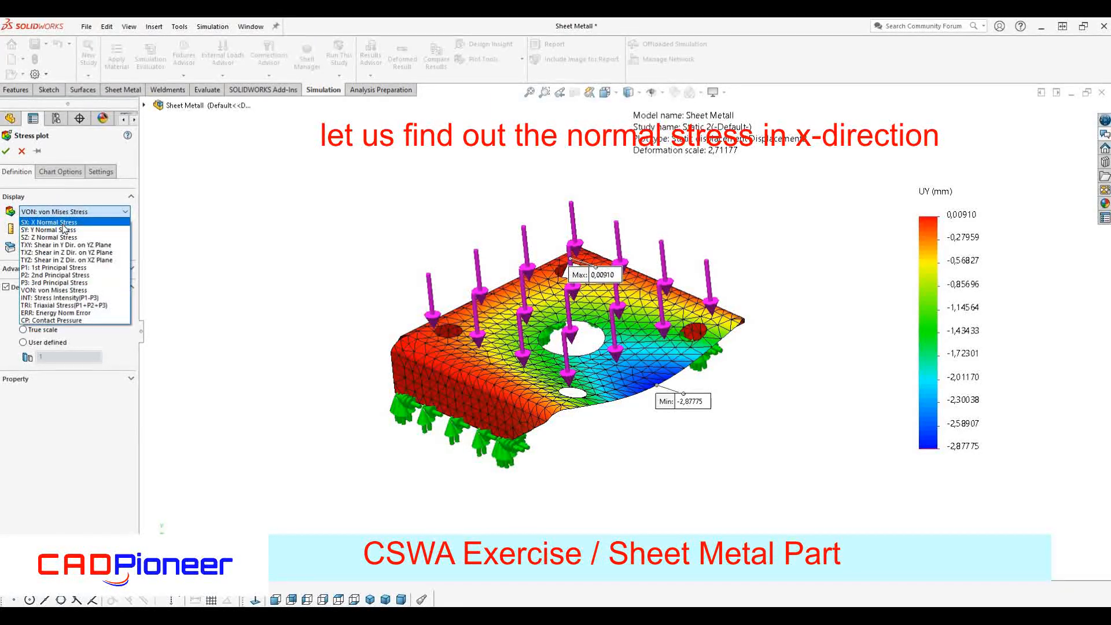
pyautogui.click(58, 223)
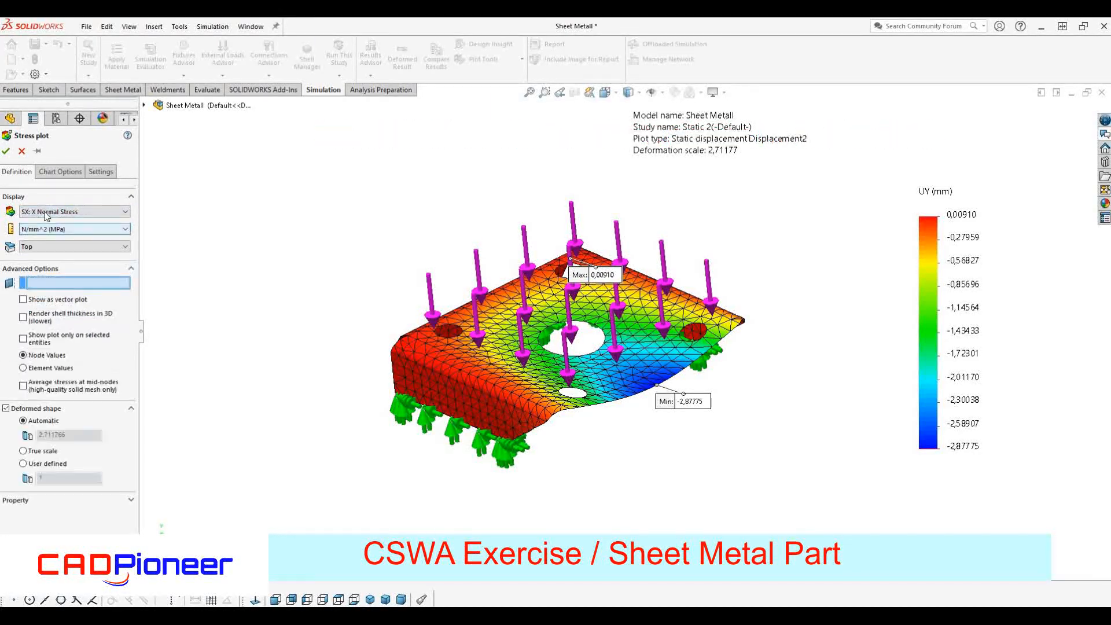
pyautogui.click(41, 249)
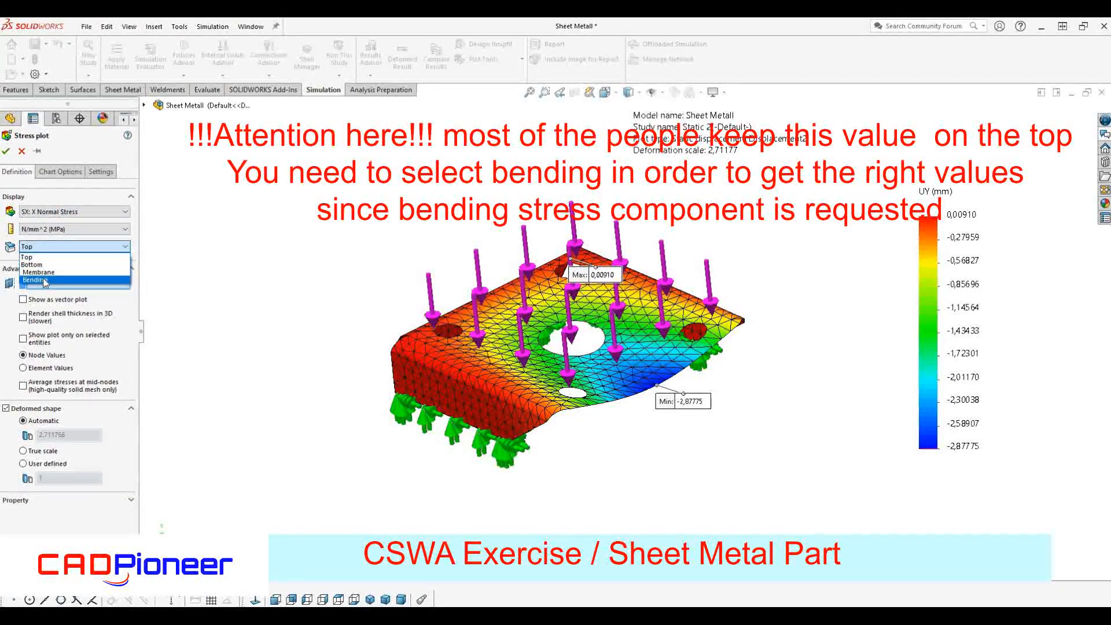
pyautogui.click(68, 281)
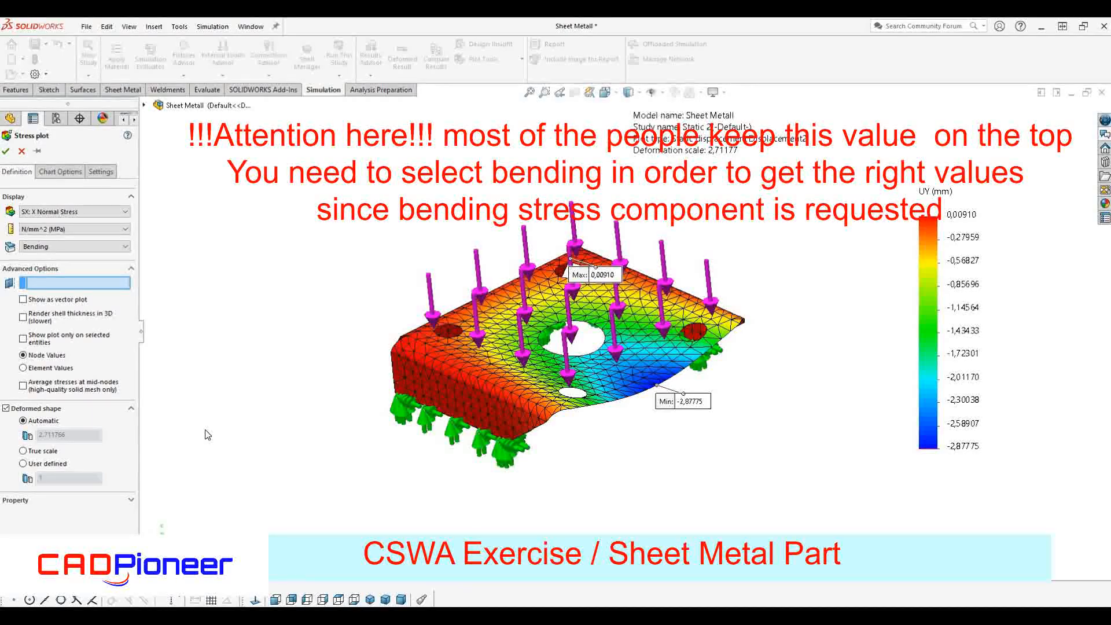
pyautogui.click(8, 152)
pyautogui.click(44, 246)
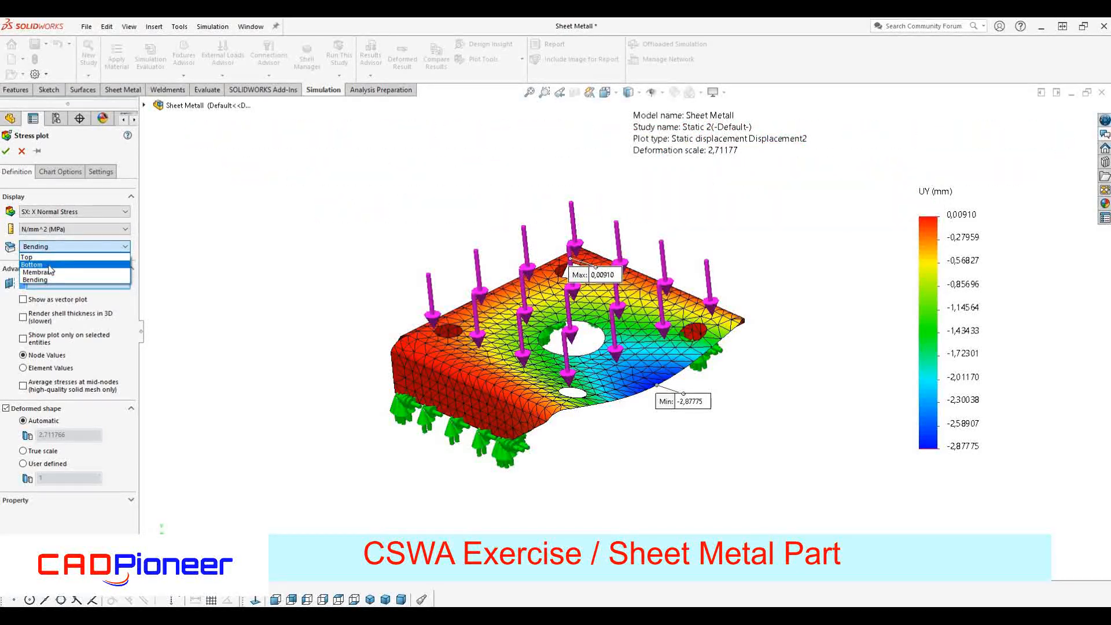
pyautogui.click(46, 258)
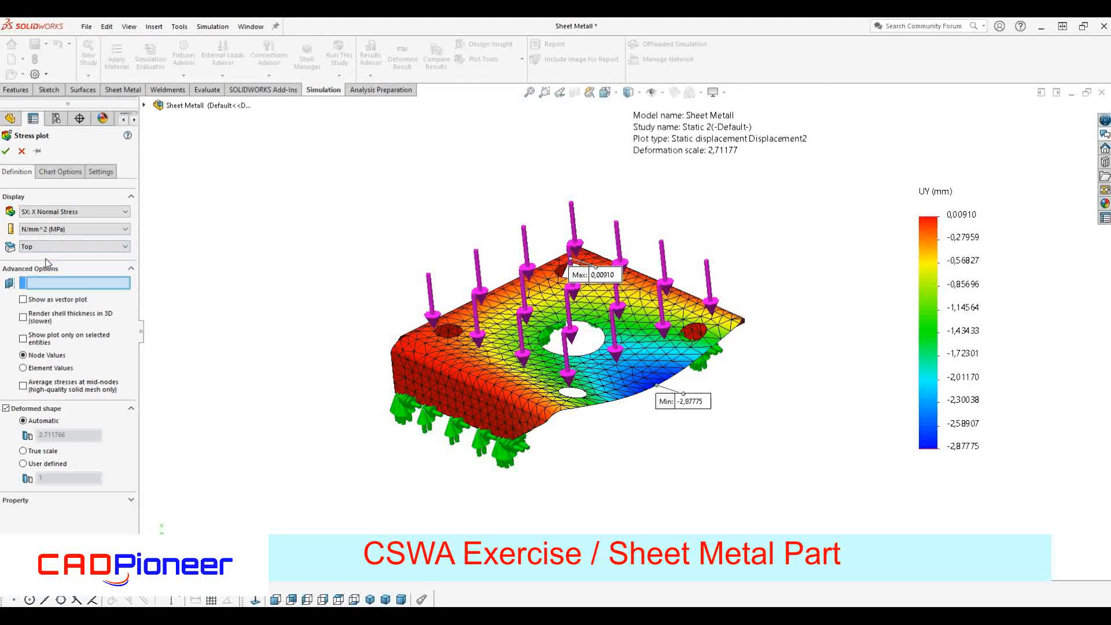
pyautogui.click(51, 247)
pyautogui.click(52, 281)
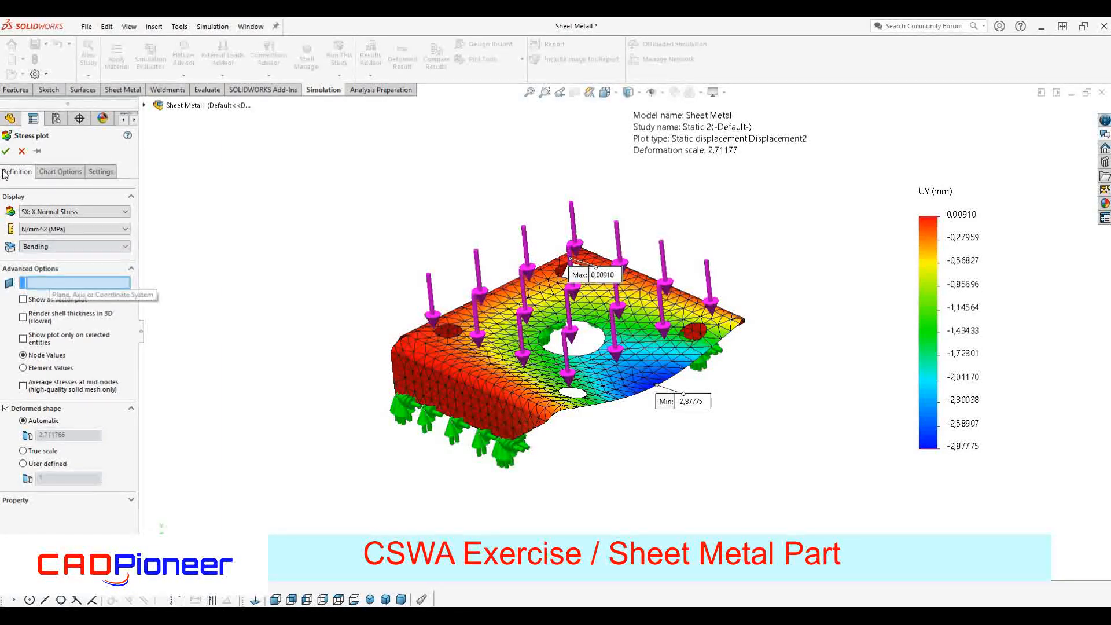
pyautogui.click(6, 151)
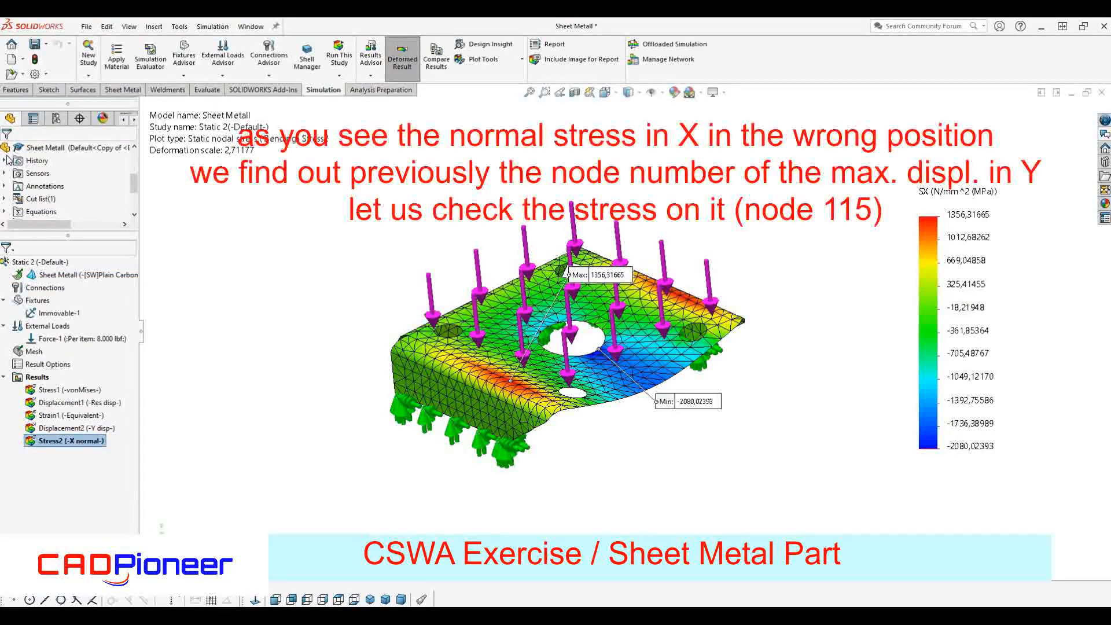
# - Probe the X normal stress plot at node number 115, place its callout below the plate edge, and close the probe
pyautogui.rightClick(65, 442)
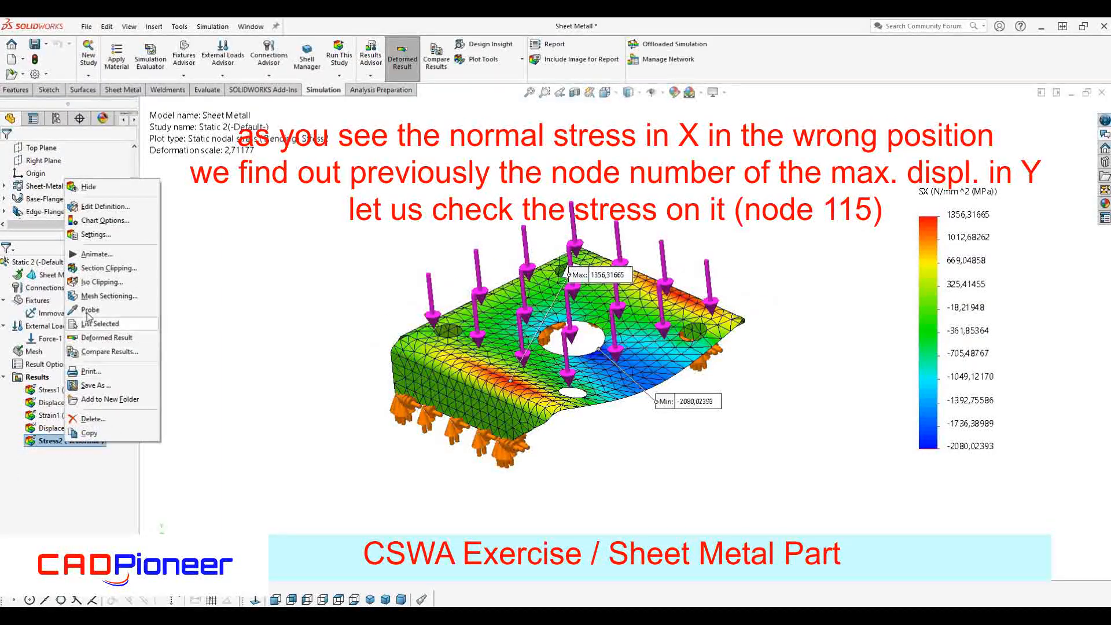
pyautogui.click(99, 337)
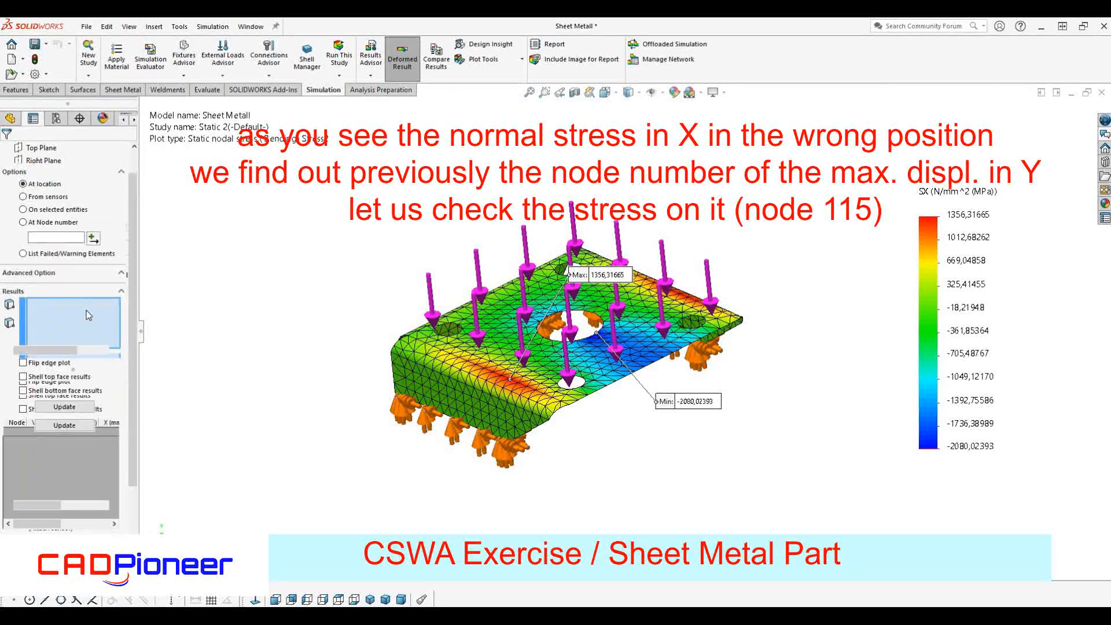
pyautogui.click(23, 223)
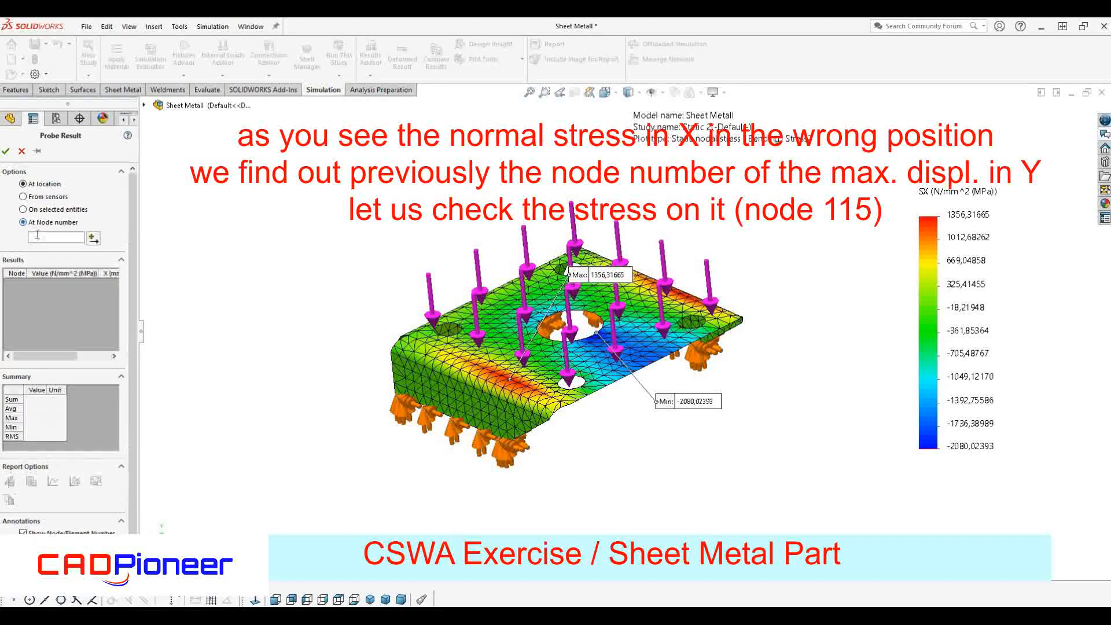
pyautogui.write('115')
pyautogui.click(95, 239)
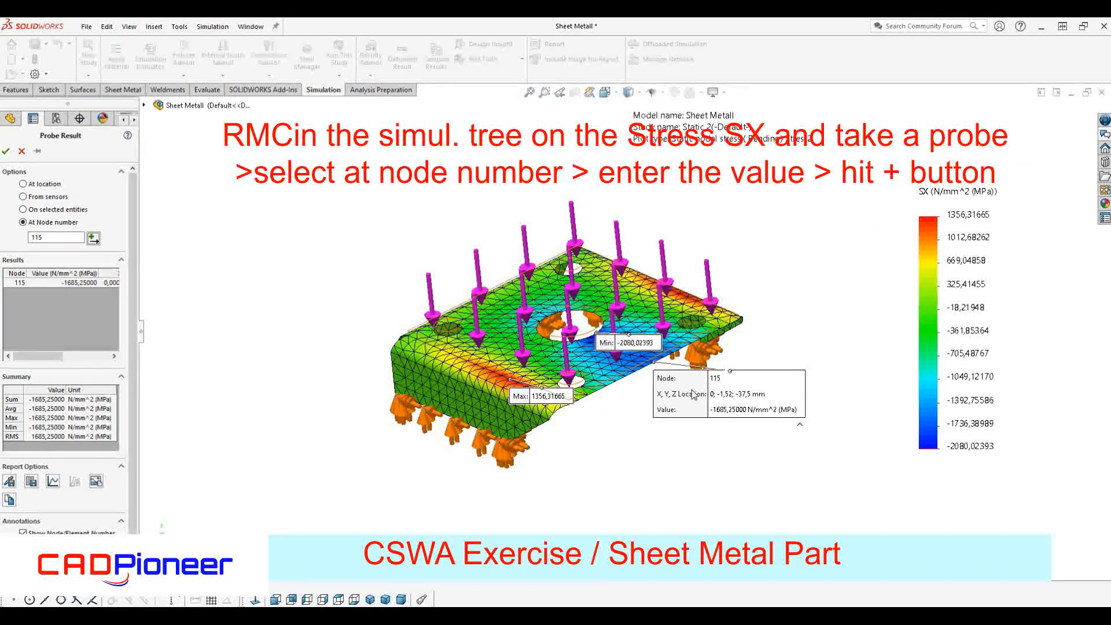
pyautogui.moveTo(721, 412); pyautogui.dragTo(683, 453)
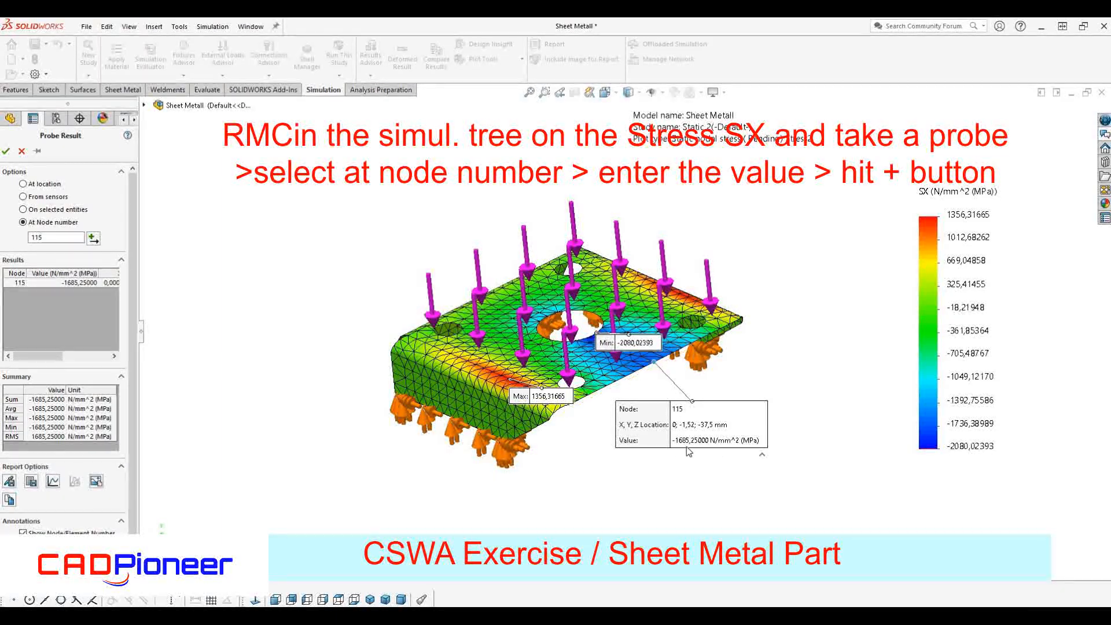
pyautogui.click(6, 151)
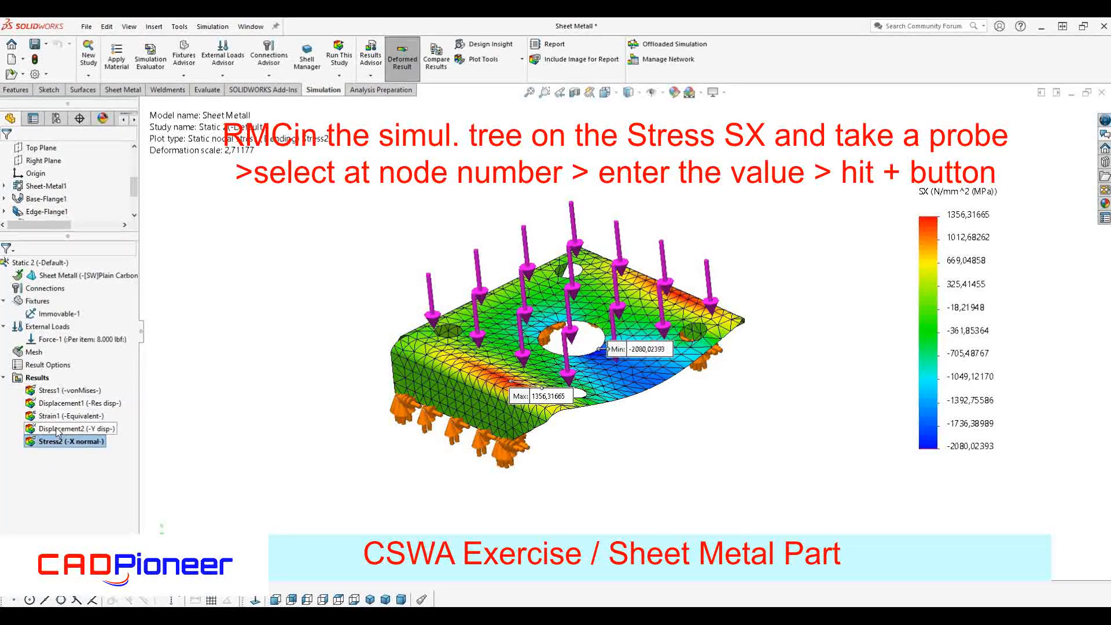
# - Display the Y displacement plot and probe the most displaced node on the plate's free edge to identify its node number
pyautogui.doubleClick(58, 429)
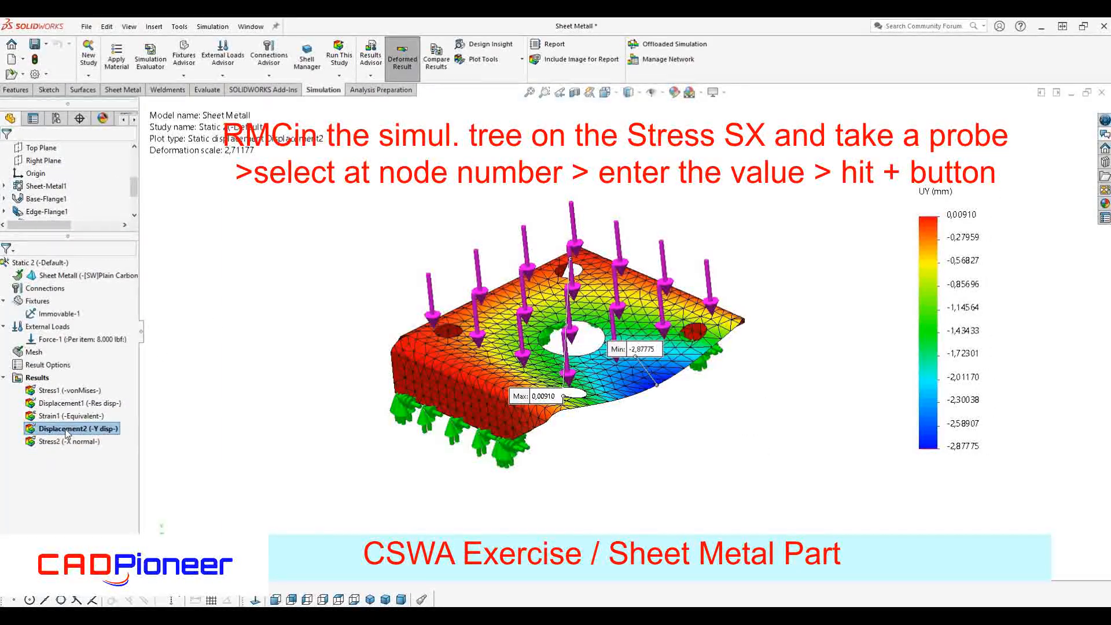
pyautogui.rightClick(64, 429)
pyautogui.click(91, 297)
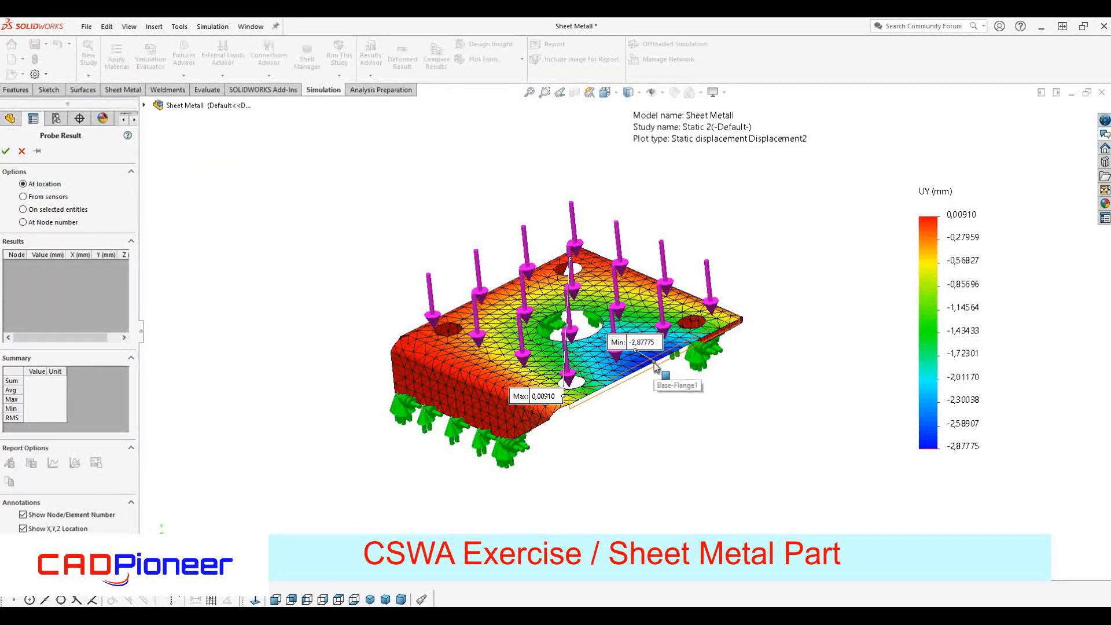
pyautogui.click(656, 366)
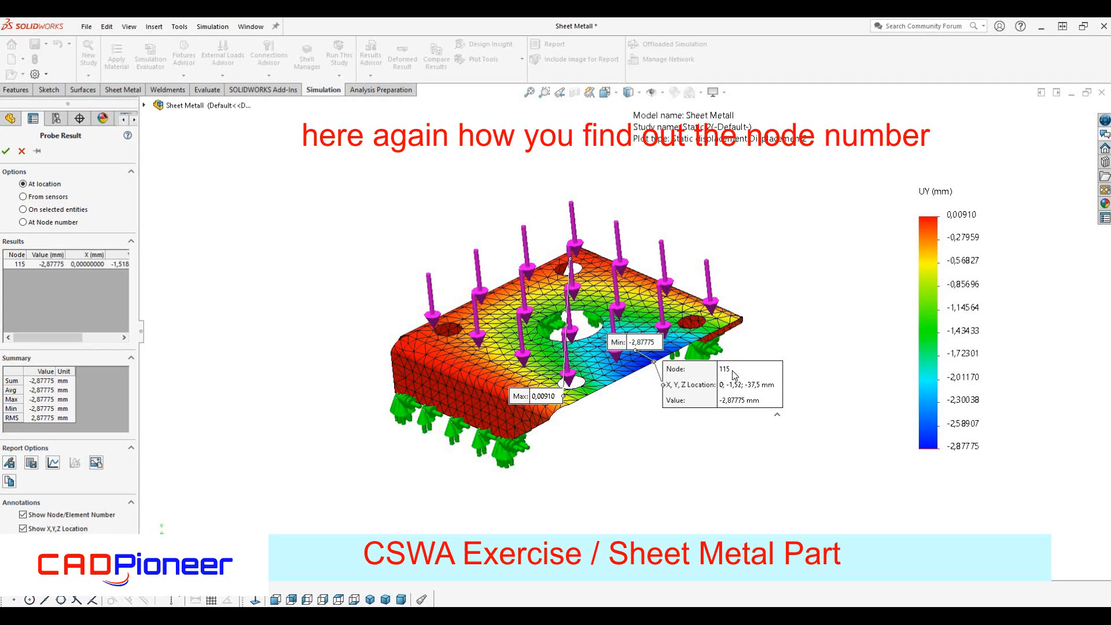
pyautogui.click(21, 151)
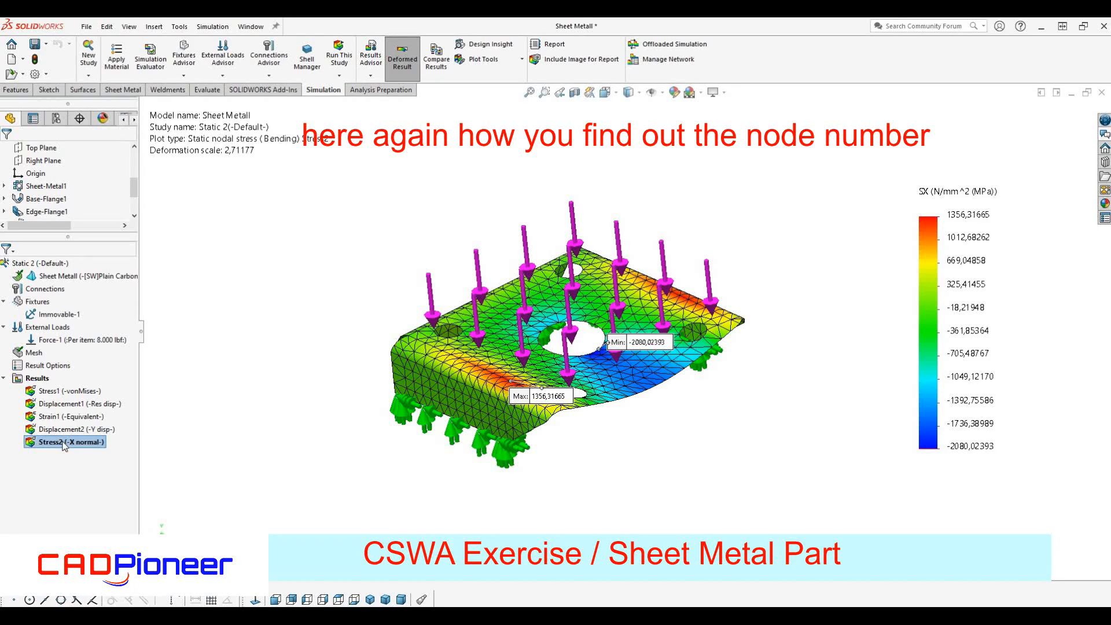
# - Return to the X normal stress plot and probe its bending stress again at node number 115
pyautogui.rightClick(64, 443)
pyautogui.click(88, 310)
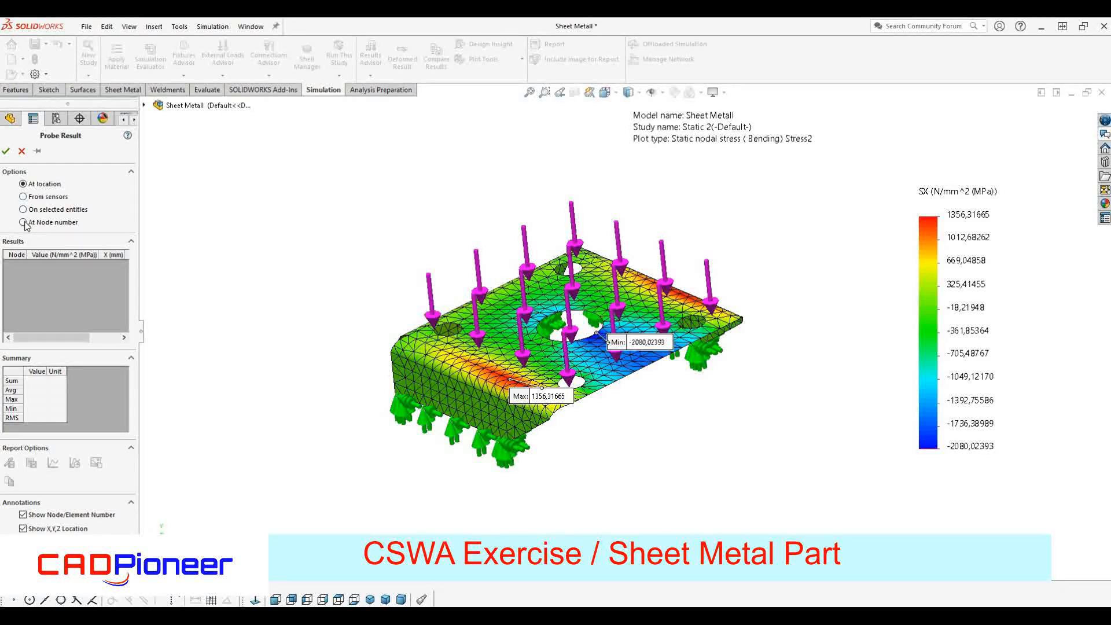
pyautogui.click(24, 222)
pyautogui.click(40, 239)
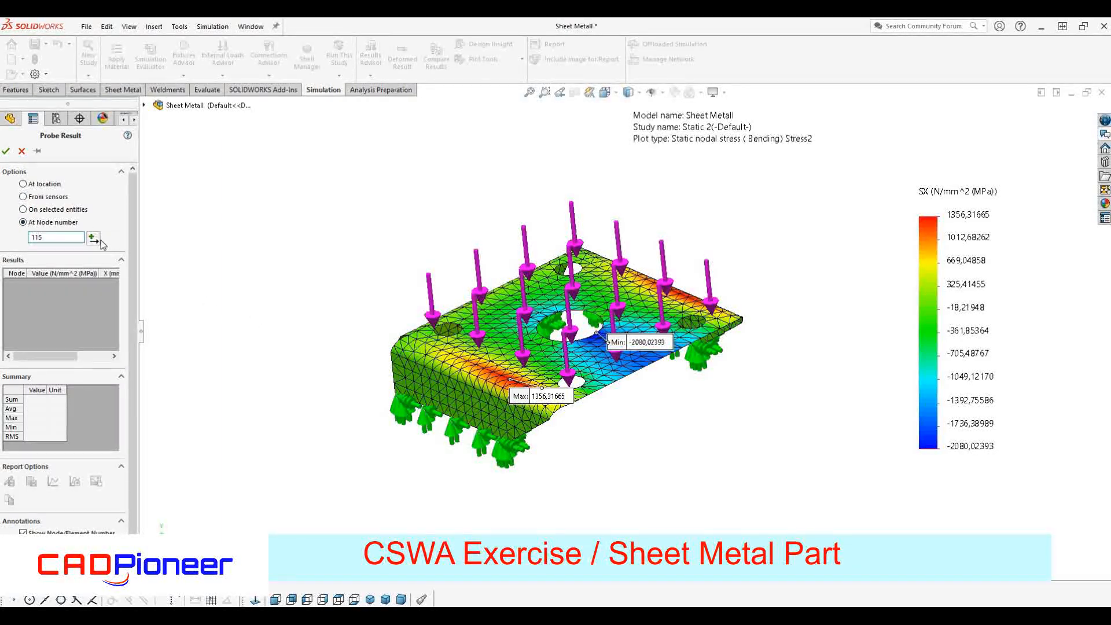
pyautogui.click(92, 239)
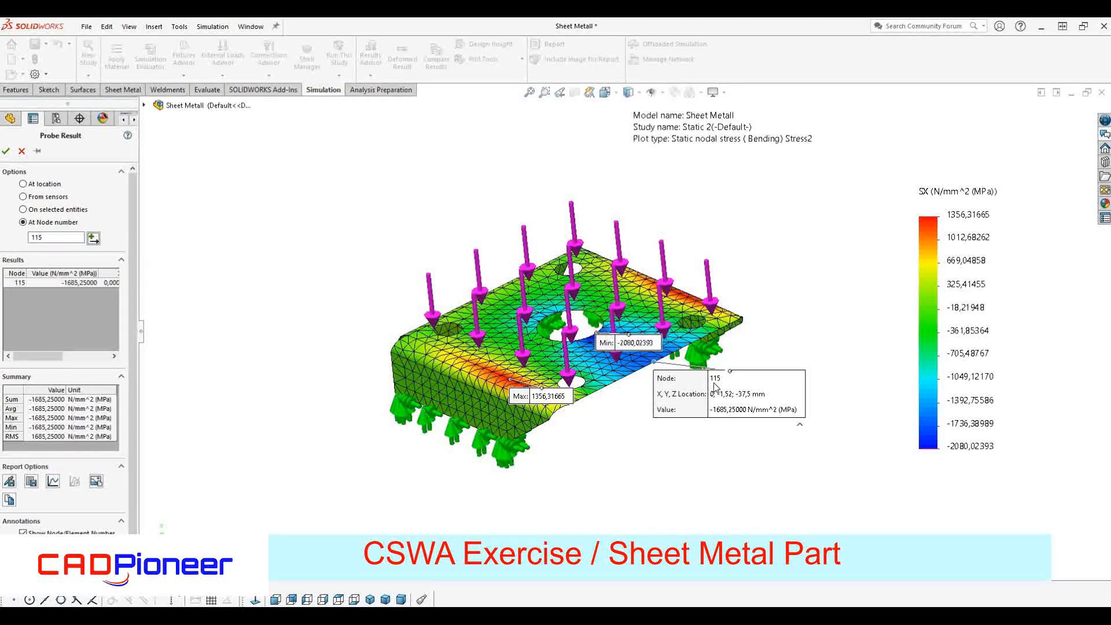
pyautogui.click(6, 152)
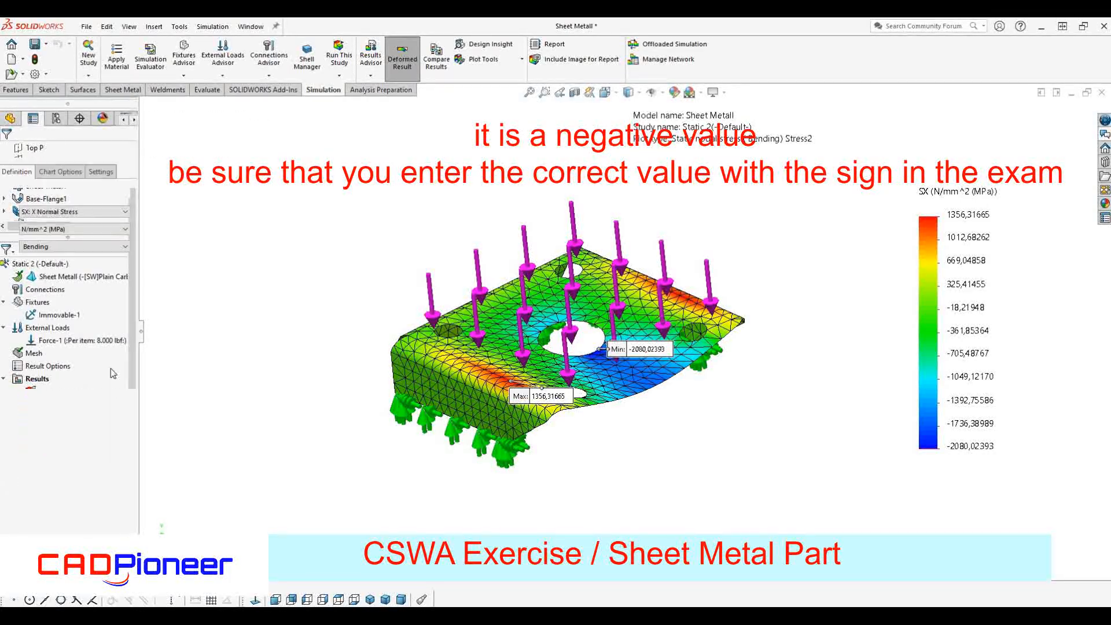
# - Review the stress plot's definition, keeping SX: X Normal Stress and the Bending shell component, and accept it
pyautogui.click(69, 214)
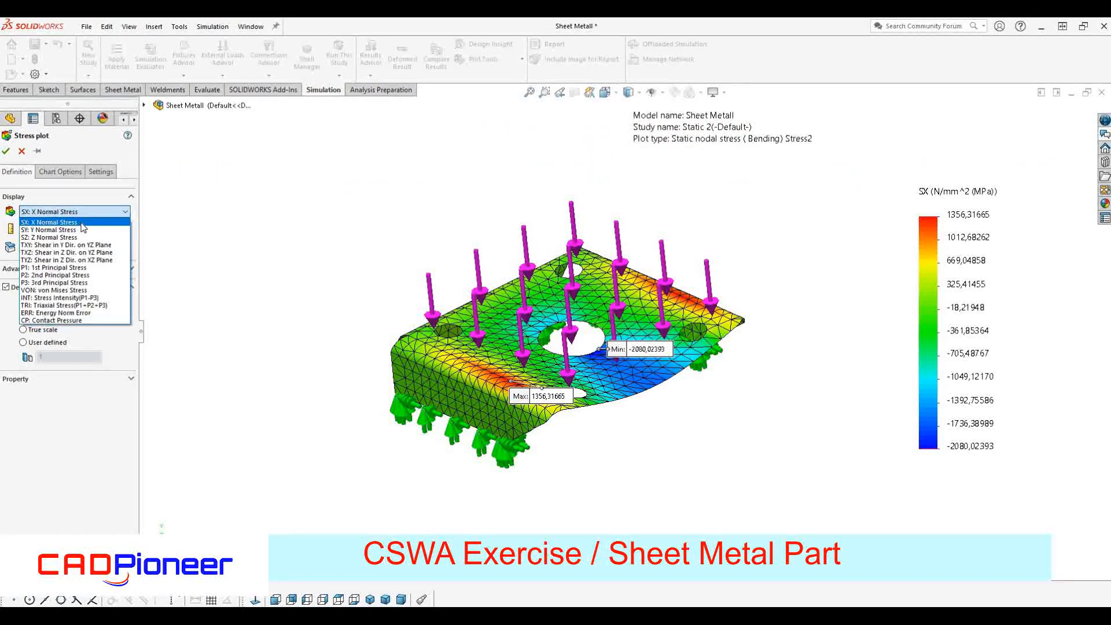
pyautogui.click(82, 222)
pyautogui.click(44, 249)
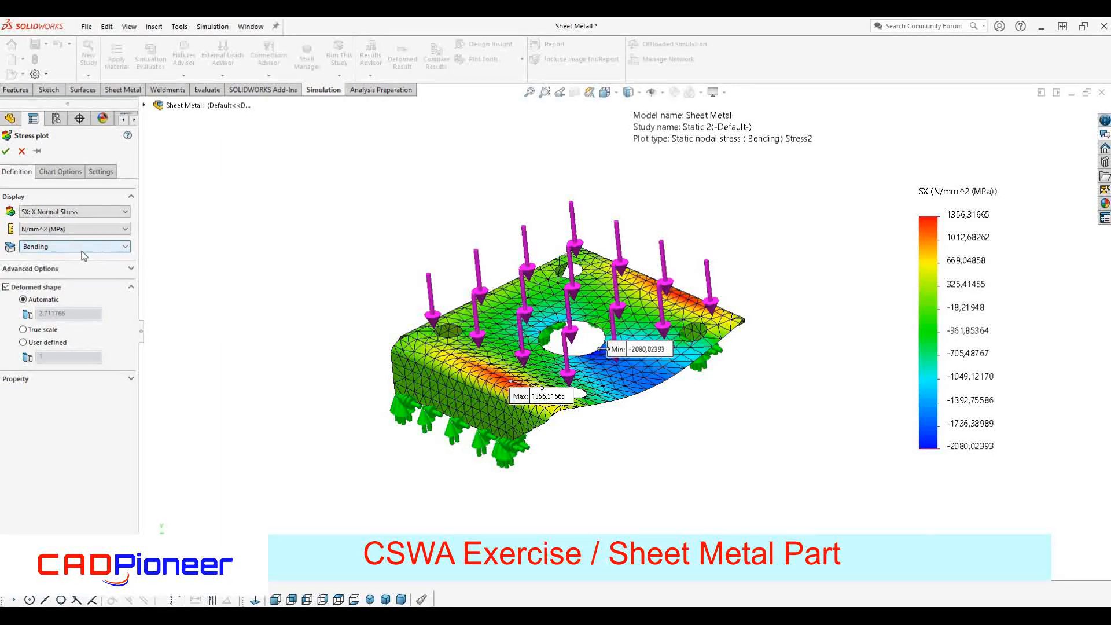
pyautogui.click(7, 152)
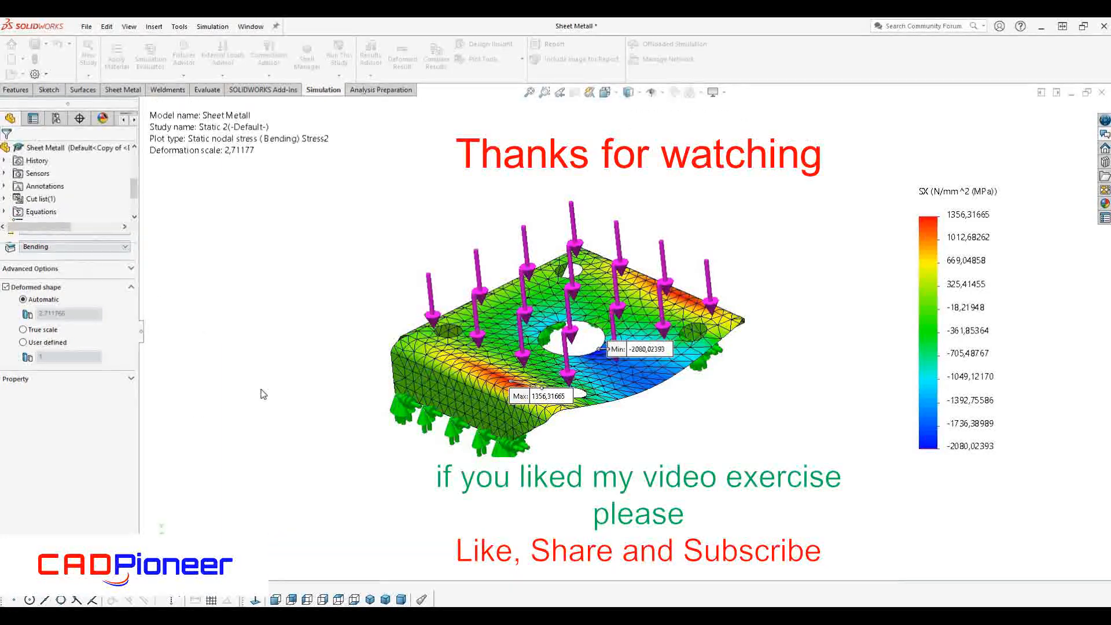